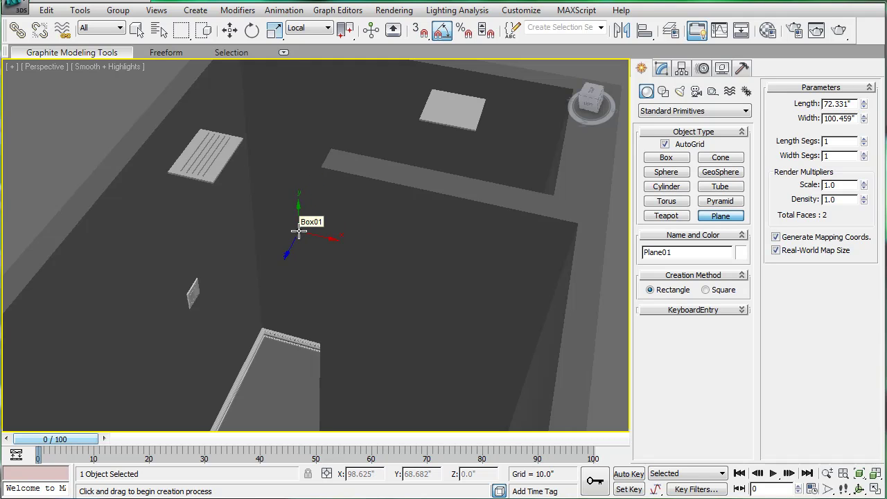
Examine the room's interior, the partition wall and the floor trim from several angles.
{"action": "middle_click_drag", "start_coordinate": [298, 232], "coordinate": [284, 257], "text": "alt"}
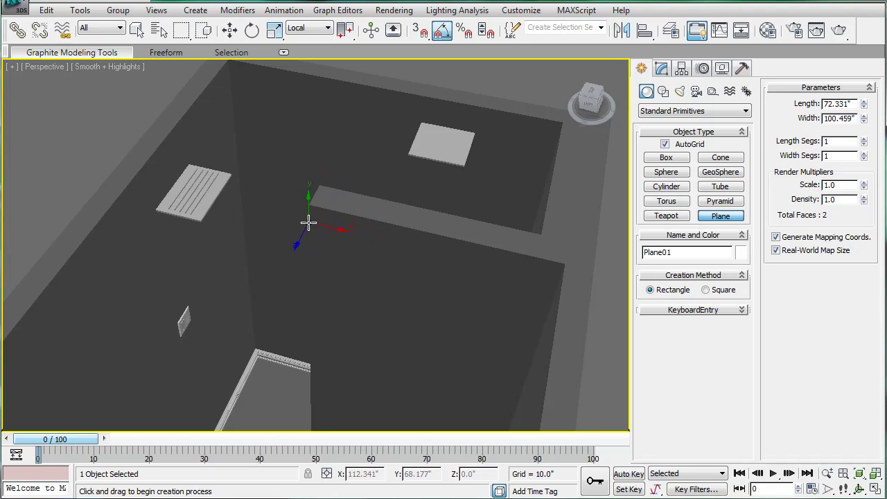
{"action": "scroll", "coordinate": [307, 236], "scroll_direction": "down", "scroll_amount": 5}
{"action": "middle_click_drag", "start_coordinate": [376, 217], "coordinate": [233, 271], "text": "alt"}
{"action": "scroll", "coordinate": [374, 261], "scroll_direction": "up", "scroll_amount": 4}
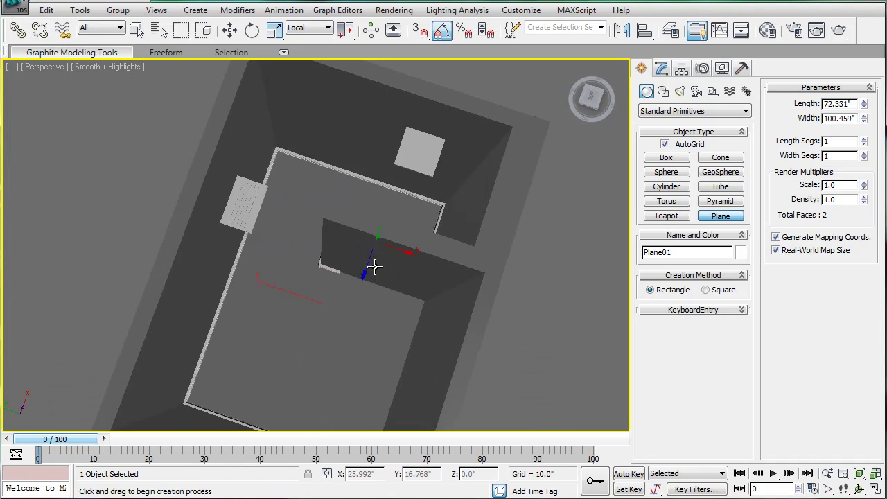
{"action": "middle_click_drag", "start_coordinate": [374, 261], "coordinate": [372, 251], "text": "alt"}
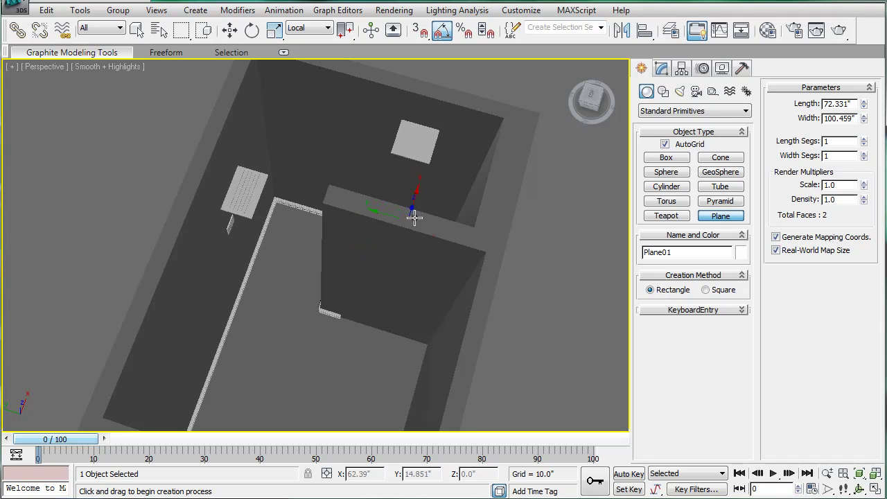
{"action": "middle_click_drag", "start_coordinate": [389, 259], "coordinate": [345, 221], "text": "alt"}
{"action": "scroll", "coordinate": [340, 202], "scroll_direction": "up", "scroll_amount": 3}
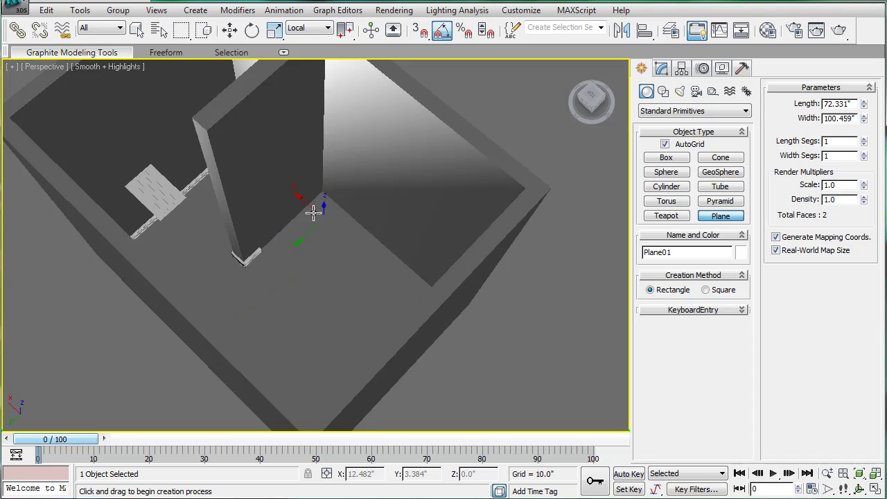
{"action": "middle_click_drag", "start_coordinate": [331, 246], "coordinate": [249, 201], "text": "alt"}
{"action": "scroll", "coordinate": [309, 190], "scroll_direction": "up", "scroll_amount": 3}
{"action": "middle_click_drag", "start_coordinate": [309, 190], "coordinate": [372, 233]}
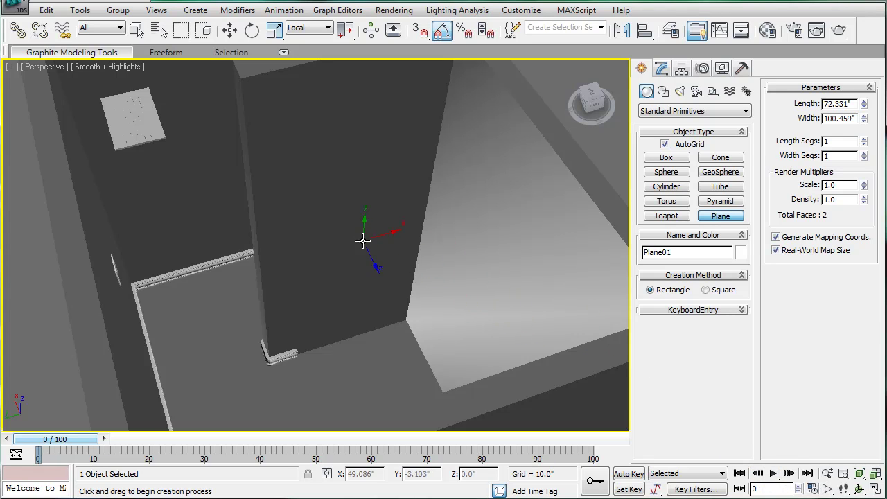
{"action": "middle_click_drag", "start_coordinate": [363, 238], "coordinate": [397, 264], "text": "alt"}
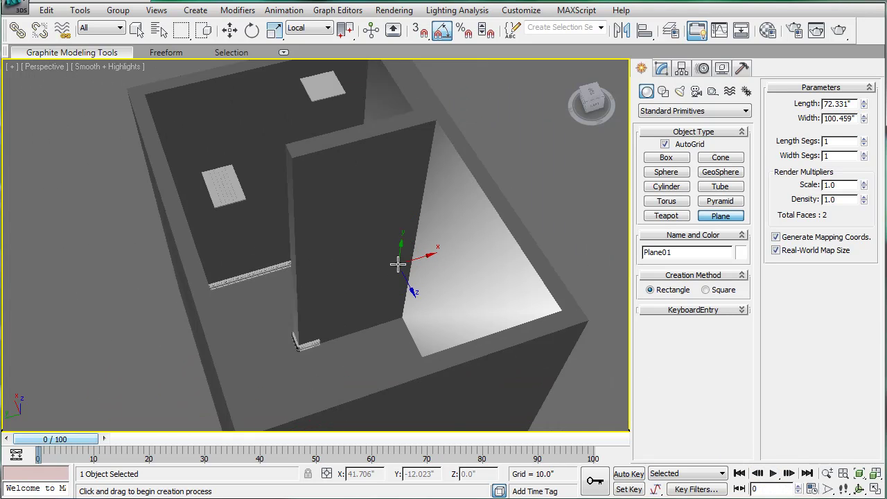
Draw a door-sized box on the room's outer end wall, about 80.1 by 27.1 inches and 1.9 inches thick.
{"action": "left_click", "coordinate": [665, 157]}
{"action": "scroll", "coordinate": [416, 197], "scroll_direction": "down", "scroll_amount": 5}
{"action": "middle_click_drag", "start_coordinate": [411, 195], "coordinate": [343, 212], "text": "alt"}
{"action": "left_click_drag", "start_coordinate": [290, 159], "coordinate": [371, 403]}
{"action": "left_click", "coordinate": [334, 397]}
{"action": "middle_click_drag", "start_coordinate": [430, 299], "coordinate": [362, 271], "text": "alt"}
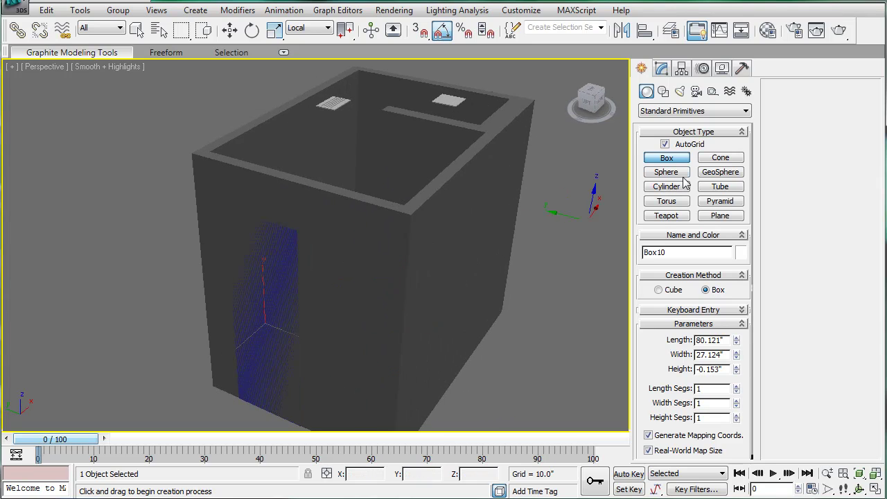
{"action": "left_click_drag", "start_coordinate": [737, 373], "coordinate": [736, 362]}
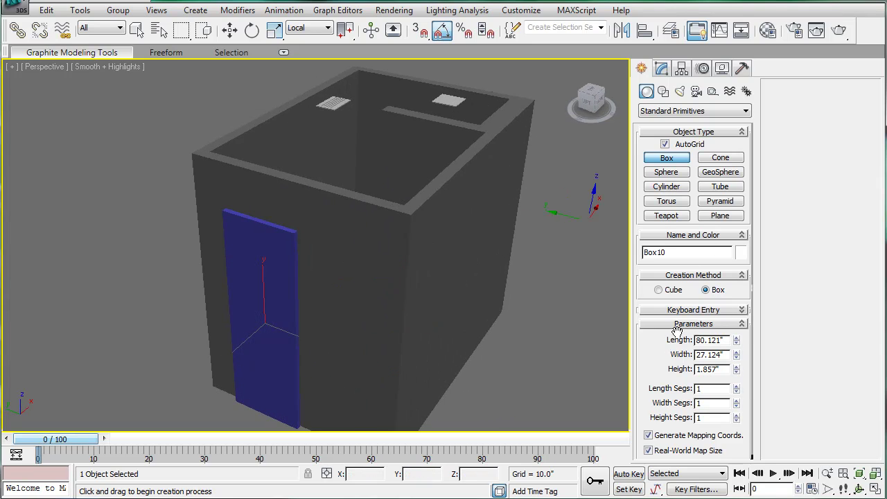
Set the door box's length to 80 inches, its width to 24 inches and its height to 1.4 inches.
{"action": "double_click", "coordinate": [727, 339]}
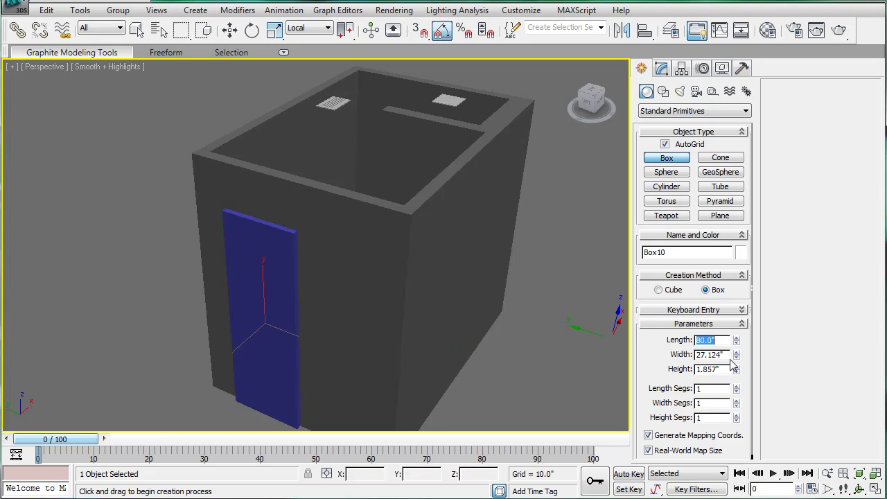
{"action": "key", "text": "Tab"}
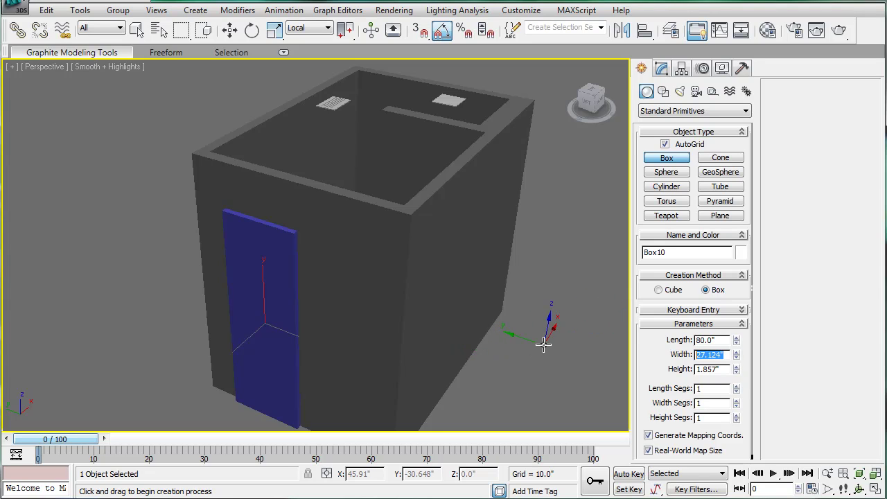
{"action": "type", "text": "24"}
{"action": "key", "text": "Return"}
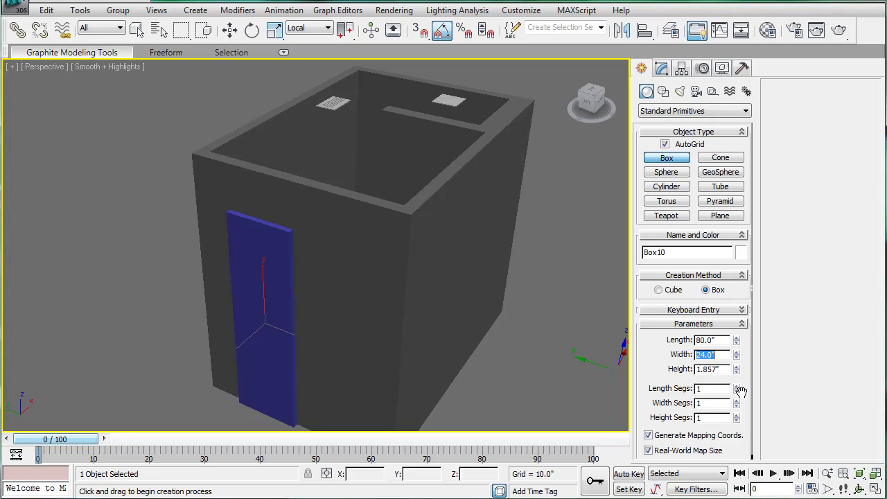
{"action": "left_click", "coordinate": [727, 370]}
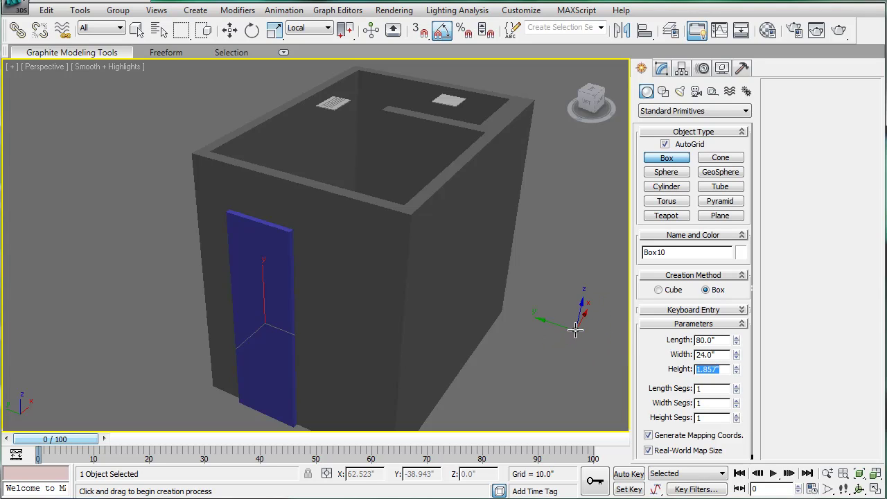
{"action": "type", "text": "1.4"}
{"action": "key", "text": "Return"}
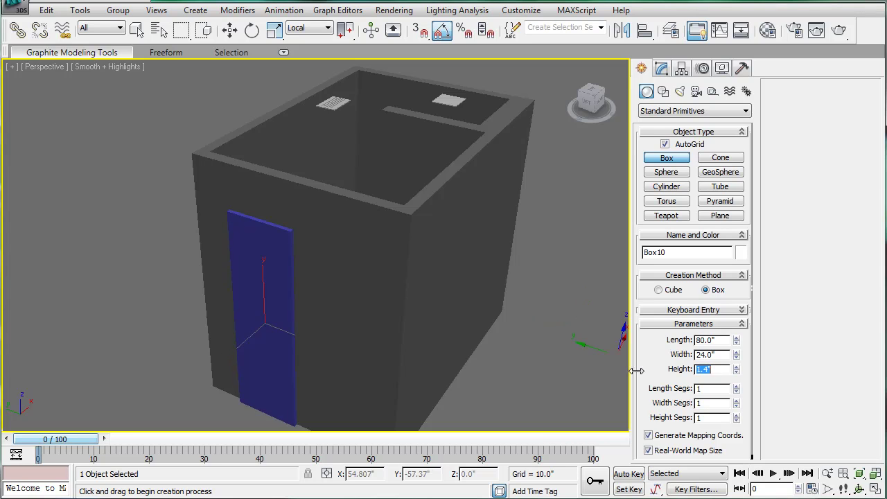
Clone the door box along the X axis to a spot well away from the outer wall.
{"action": "mouse_move", "coordinate": [338, 206]}
{"action": "middle_mouse_down", "text": "alt"}
{"action": "mouse_move", "coordinate": [374, 198]}
{"action": "mouse_move", "coordinate": [411, 235]}
{"action": "mouse_move", "coordinate": [337, 279]}
{"action": "mouse_move", "coordinate": [419, 266]}
{"action": "middle_mouse_up", "text": "alt"}
{"action": "key", "text": "w"}
{"action": "left_click_drag", "start_coordinate": [389, 259], "coordinate": [253, 282], "text": "shift"}
{"action": "left_click", "coordinate": [438, 308]}
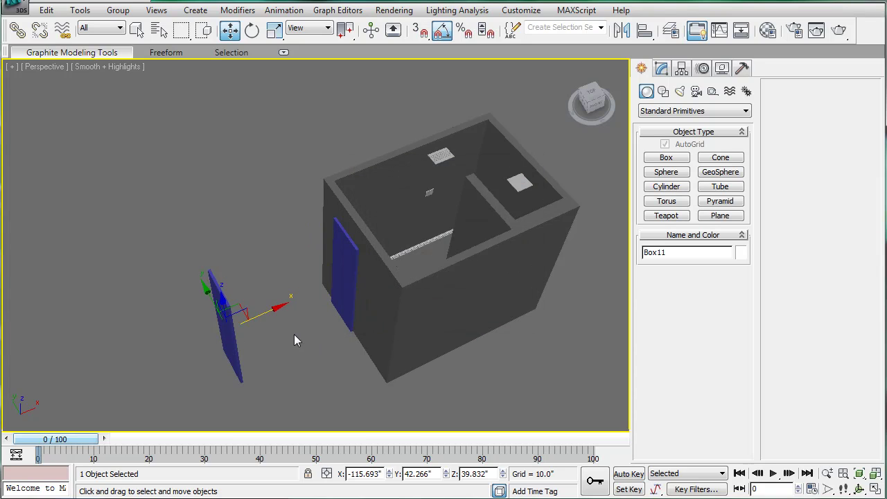
Increase the copied box's height to about 54.7 inches to make a deep block.
{"action": "scroll", "coordinate": [308, 333], "scroll_direction": "down", "scroll_amount": 2}
{"action": "left_click", "coordinate": [656, 72]}
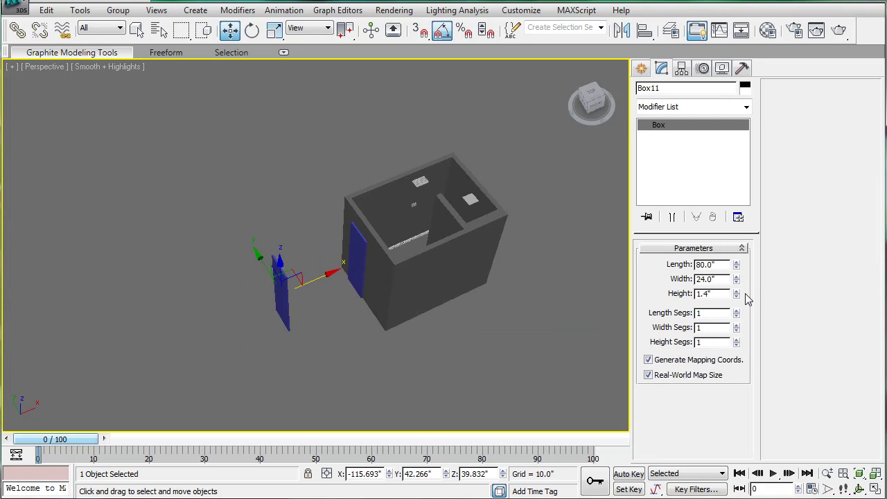
{"action": "left_click_drag", "start_coordinate": [736, 293], "coordinate": [736, 270]}
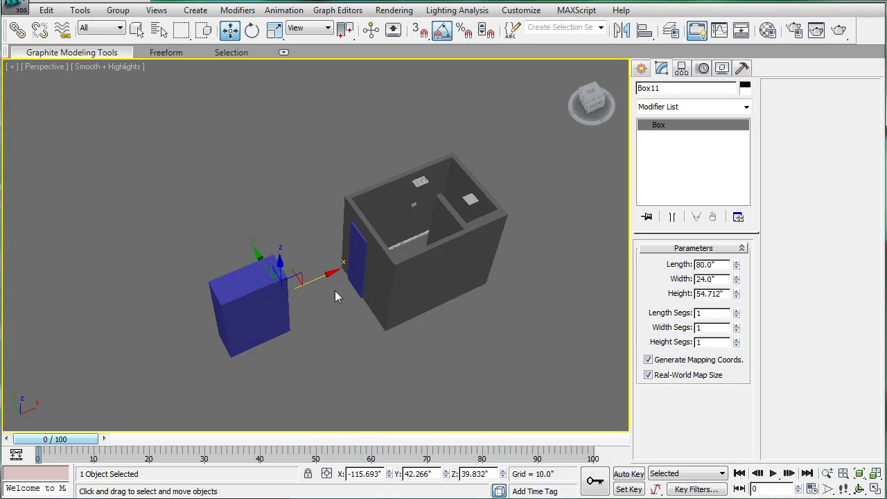
Select the door box on the wall, display edged faces and convert the box to an editable poly.
{"action": "scroll", "coordinate": [336, 291], "scroll_direction": "up", "scroll_amount": 2}
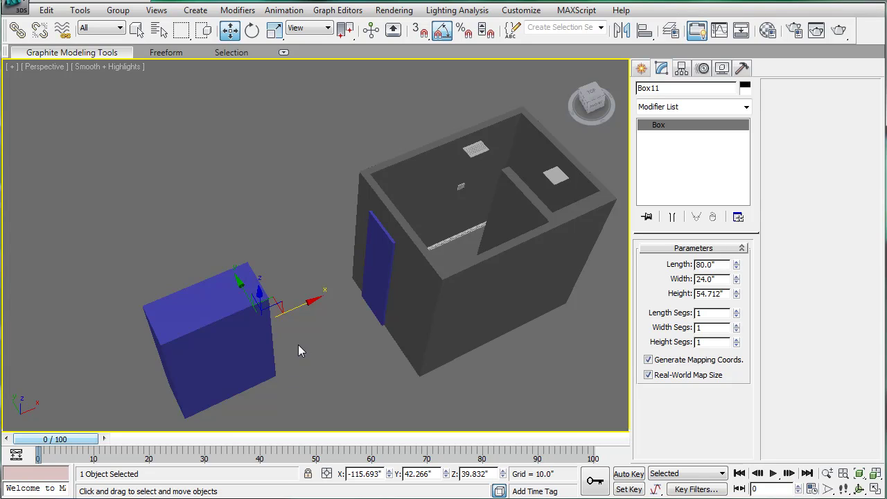
{"action": "scroll", "coordinate": [252, 199], "scroll_direction": "up", "scroll_amount": 2}
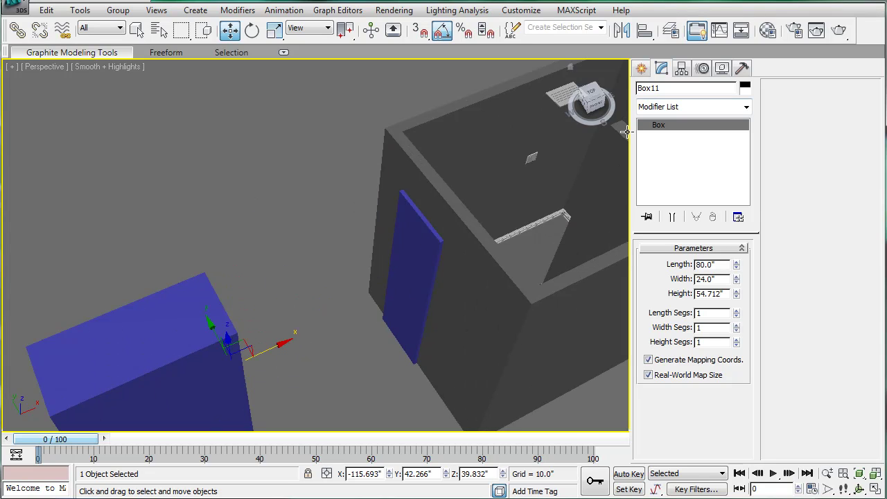
{"action": "left_click", "coordinate": [199, 129]}
{"action": "left_click", "coordinate": [400, 235]}
{"action": "middle_click_drag", "start_coordinate": [405, 257], "coordinate": [311, 234]}
{"action": "key", "text": "F4"}
{"action": "scroll", "coordinate": [311, 234], "scroll_direction": "up", "scroll_amount": 4}
{"action": "scroll", "coordinate": [307, 196], "scroll_direction": "down", "scroll_amount": 3}
{"action": "middle_click_drag", "start_coordinate": [307, 196], "coordinate": [333, 262]}
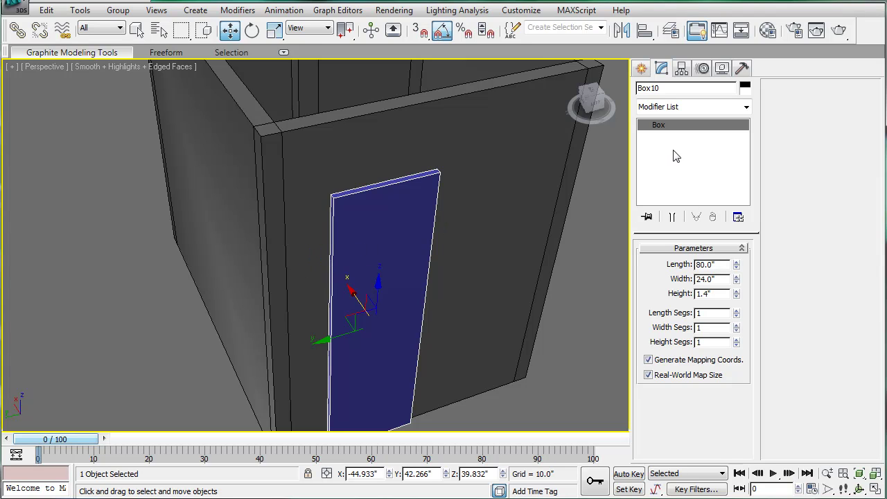
{"action": "right_click", "coordinate": [649, 163]}
{"action": "left_click", "coordinate": [703, 187]}
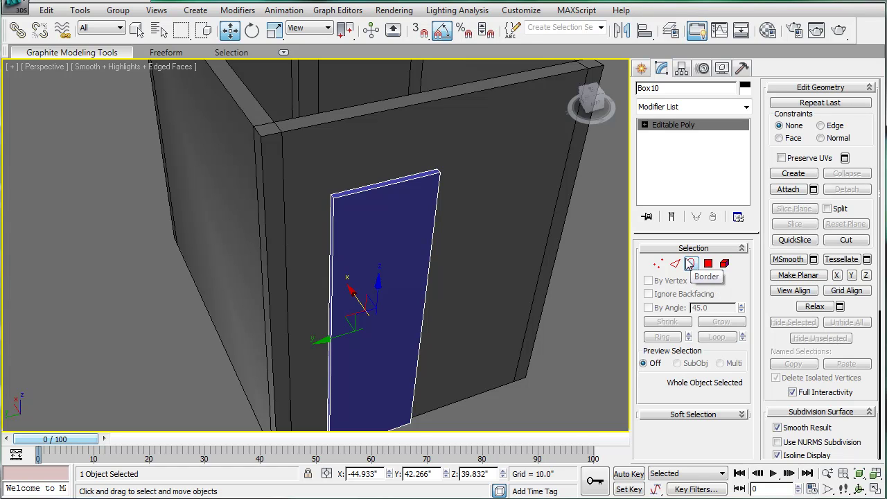
Select the door's four vertical edges and connect them with 6 segments.
{"action": "left_click", "coordinate": [675, 263]}
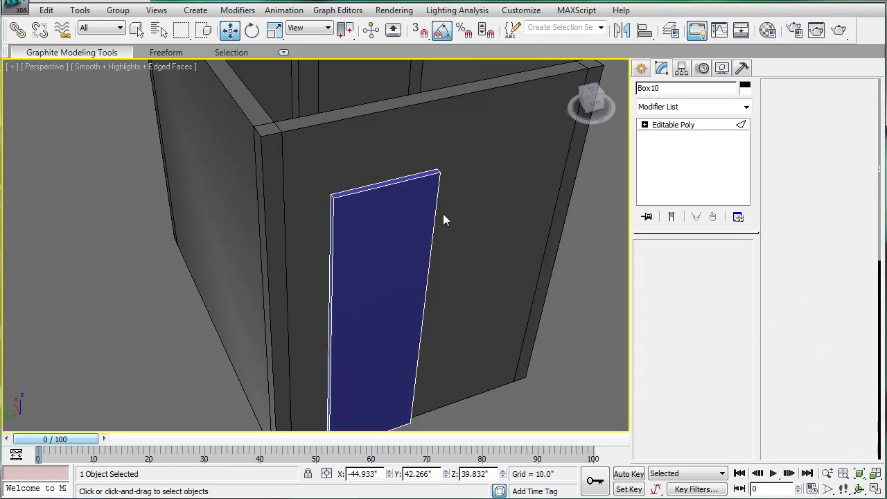
{"action": "left_click", "coordinate": [436, 210]}
{"action": "left_click", "coordinate": [332, 217], "text": "ctrl"}
{"action": "left_click", "coordinate": [340, 197], "text": "ctrl"}
{"action": "left_click", "coordinate": [330, 208], "text": "alt"}
{"action": "left_click", "coordinate": [330, 208], "text": "ctrl"}
{"action": "left_click_drag", "start_coordinate": [365, 266], "coordinate": [368, 267]}
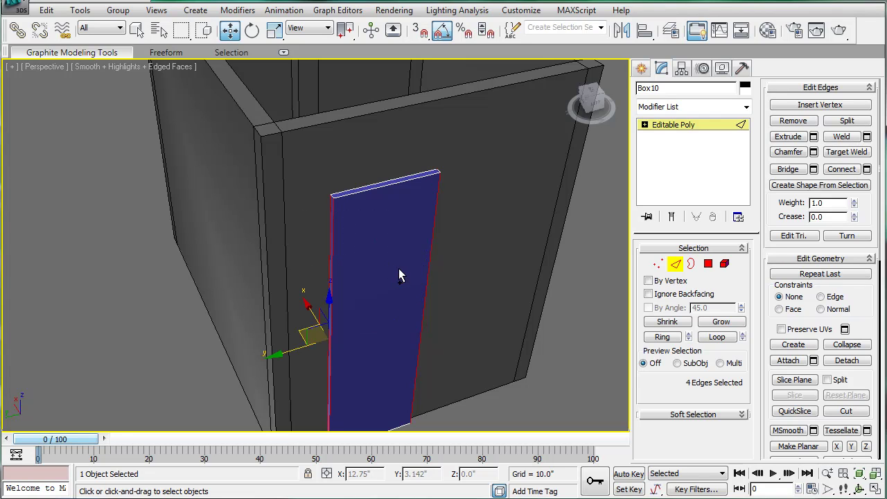
{"action": "left_click", "coordinate": [867, 170]}
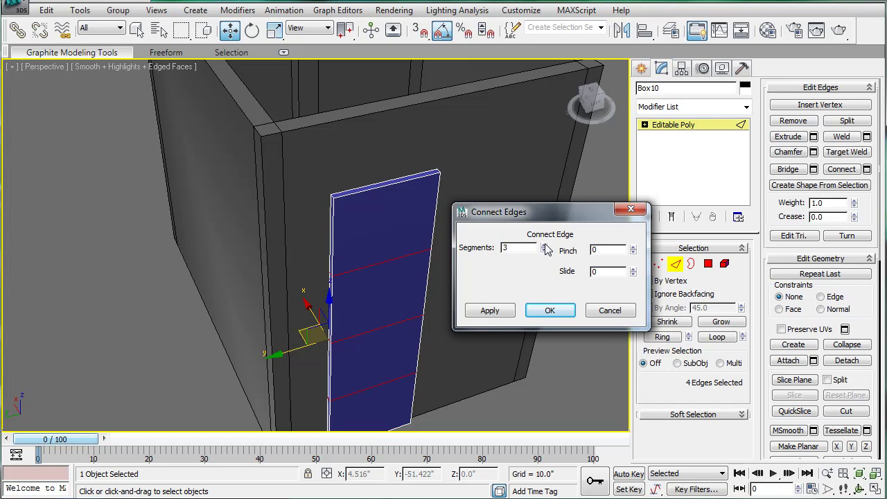
{"action": "left_click", "coordinate": [560, 309]}
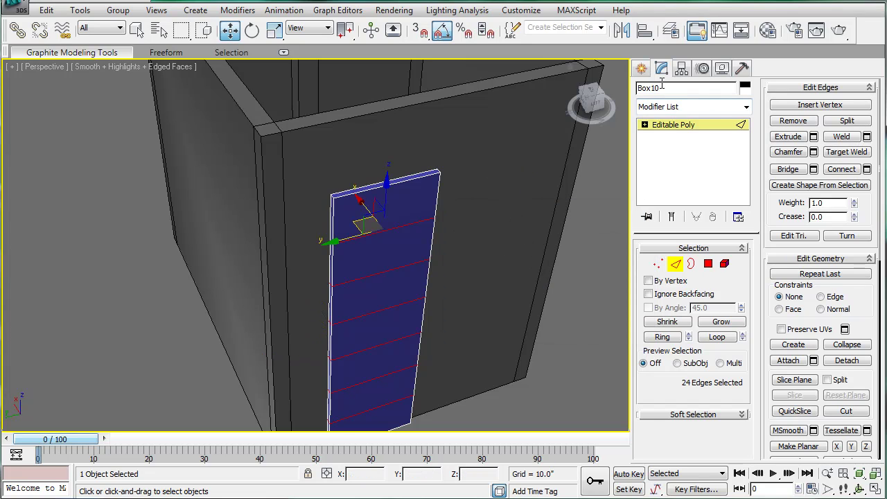
Draw a small upright box on the door's face, about 1.2 inches wide and 1.7 inches high, with its length set to 4.5 inches.
{"action": "left_click", "coordinate": [641, 68]}
{"action": "left_click", "coordinate": [666, 157]}
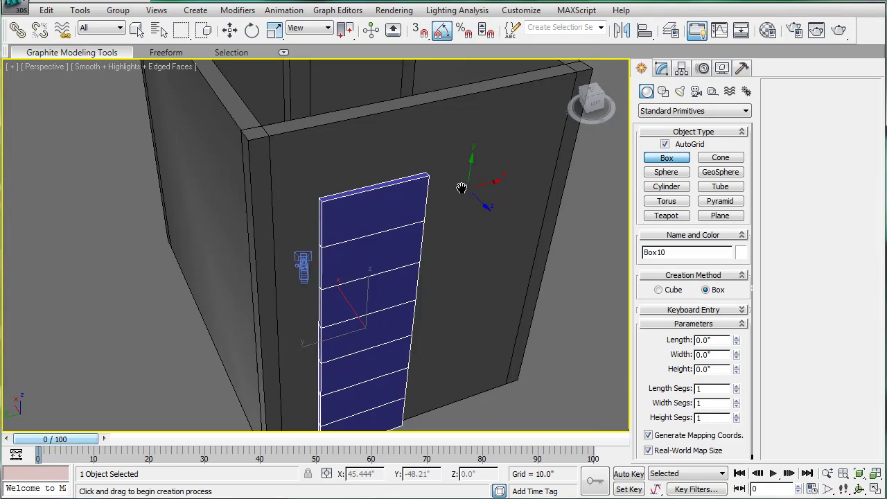
{"action": "scroll", "coordinate": [416, 174], "scroll_direction": "up", "scroll_amount": 5}
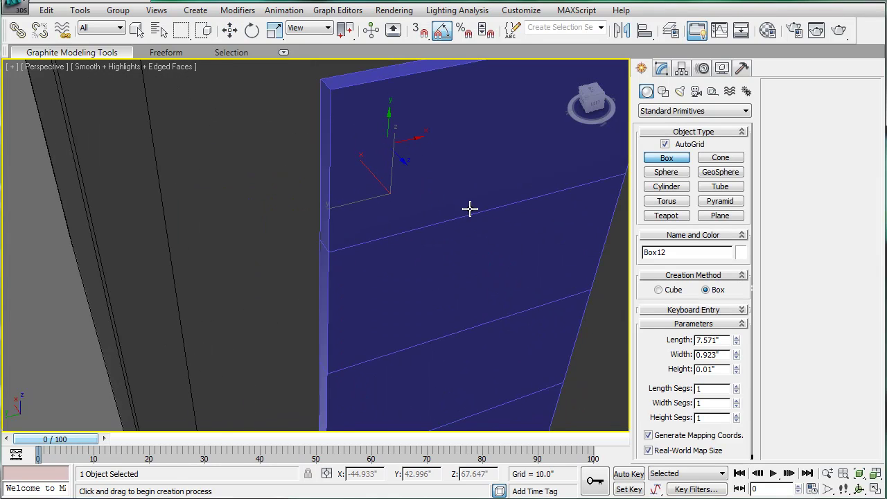
{"action": "right_click", "coordinate": [515, 190]}
{"action": "left_click_drag", "start_coordinate": [449, 134], "coordinate": [454, 234]}
{"action": "left_click", "coordinate": [467, 246]}
{"action": "left_click", "coordinate": [722, 340]}
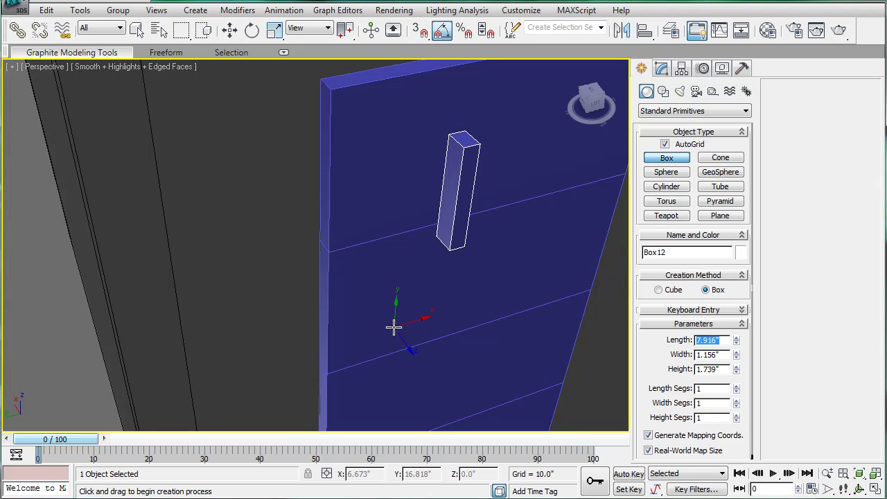
{"action": "type", "text": "4.5"}
{"action": "key", "text": "Return"}
Move the small box vertically so its upper end lines up with the door's top edge.
{"action": "middle_click_drag", "start_coordinate": [476, 187], "coordinate": [441, 298], "text": "alt"}
{"action": "key", "text": "w"}
{"action": "left_click_drag", "start_coordinate": [374, 253], "coordinate": [368, 166]}
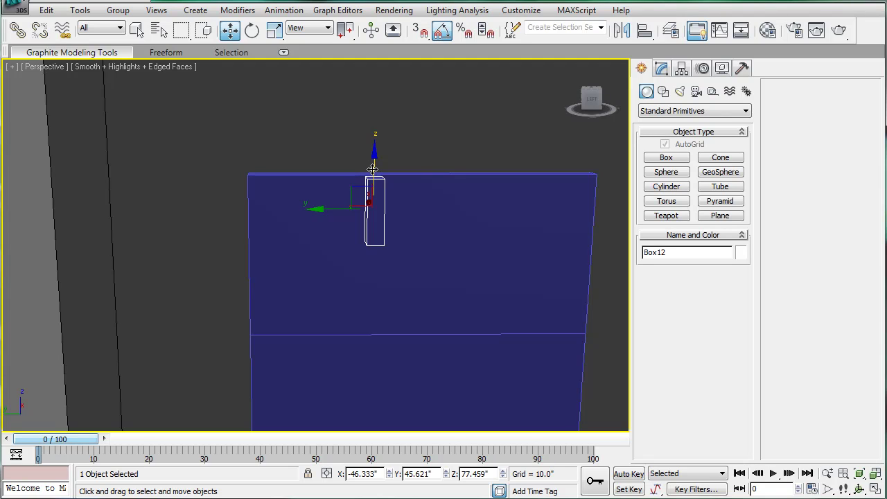
Select the four vertices of the door's uppermost horizontal division at vertex level.
{"action": "left_click", "coordinate": [513, 334]}
{"action": "left_click", "coordinate": [666, 67]}
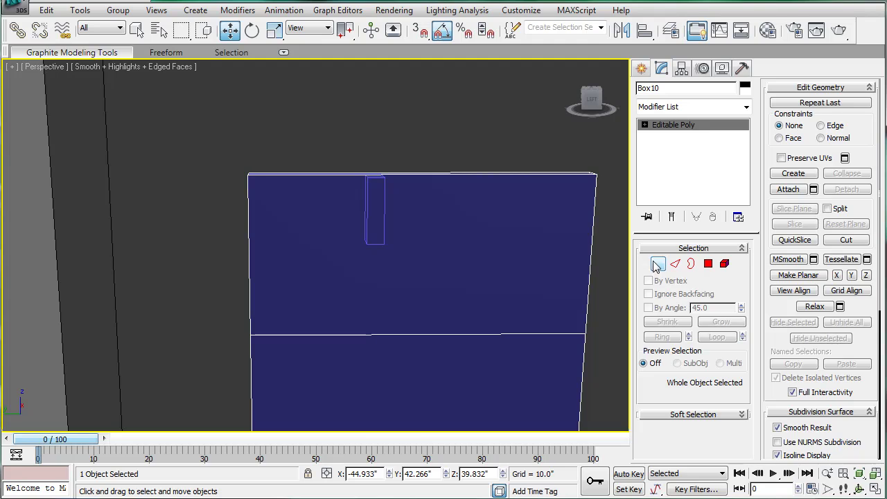
{"action": "key", "text": "1"}
{"action": "middle_click_drag", "start_coordinate": [477, 265], "coordinate": [295, 205]}
{"action": "scroll", "coordinate": [295, 206], "scroll_direction": "down", "scroll_amount": 3}
{"action": "left_click_drag", "start_coordinate": [129, 220], "coordinate": [478, 297]}
{"action": "scroll", "coordinate": [303, 208], "scroll_direction": "up", "scroll_amount": 3}
{"action": "middle_click_drag", "start_coordinate": [303, 225], "coordinate": [336, 273]}
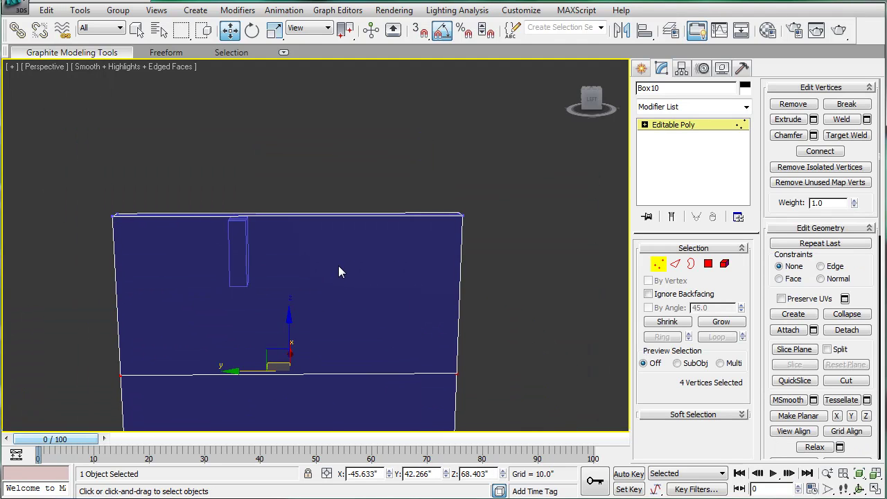
Inspect the upper part of the door straight on, trying the Left and Right views before returning to Perspective.
{"action": "key", "text": "l"}
{"action": "middle_click_drag", "start_coordinate": [317, 196], "coordinate": [408, 366]}
{"action": "scroll", "coordinate": [392, 311], "scroll_direction": "up", "scroll_amount": 5}
{"action": "middle_click_drag", "start_coordinate": [392, 312], "coordinate": [309, 44]}
{"action": "middle_click_drag", "start_coordinate": [467, 378], "coordinate": [434, 273]}
{"action": "middle_click_drag", "start_coordinate": [393, 232], "coordinate": [392, 291]}
{"action": "scroll", "coordinate": [396, 291], "scroll_direction": "down", "scroll_amount": 3}
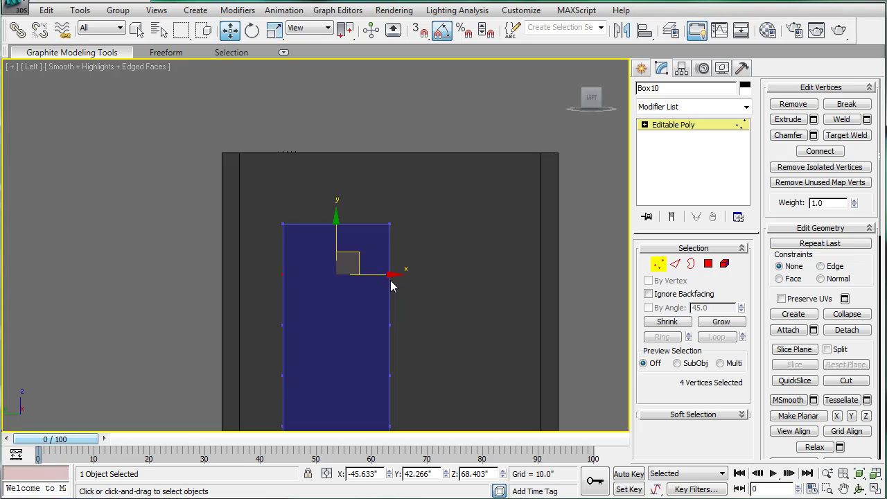
{"action": "key", "text": "r"}
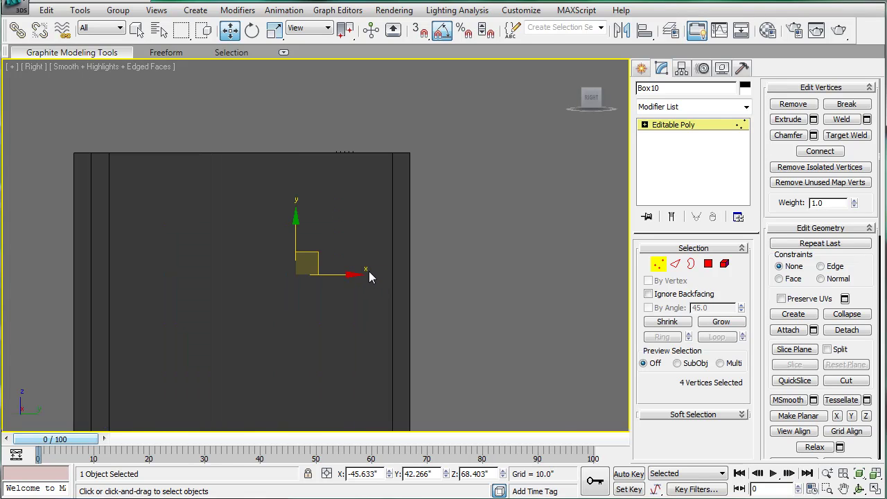
{"action": "key", "text": "v"}
{"action": "key", "text": "l"}
{"action": "scroll", "coordinate": [378, 251], "scroll_direction": "up", "scroll_amount": 2}
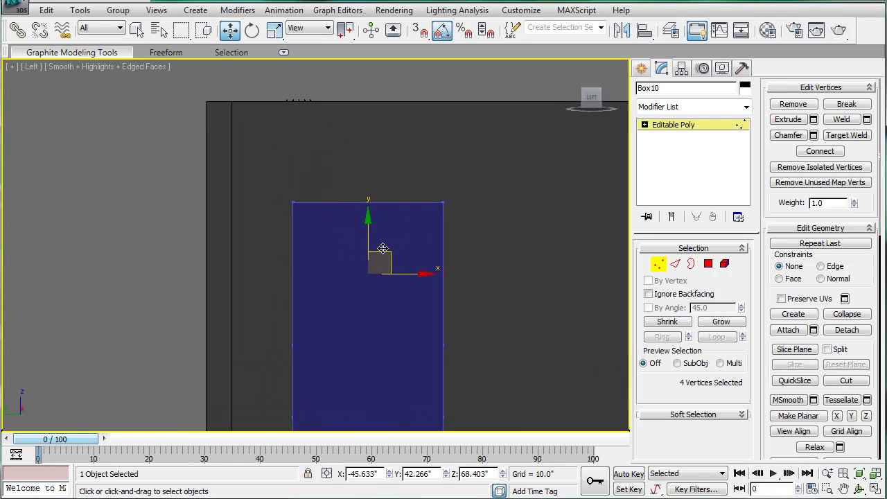
{"action": "scroll", "coordinate": [378, 251], "scroll_direction": "up", "scroll_amount": 1}
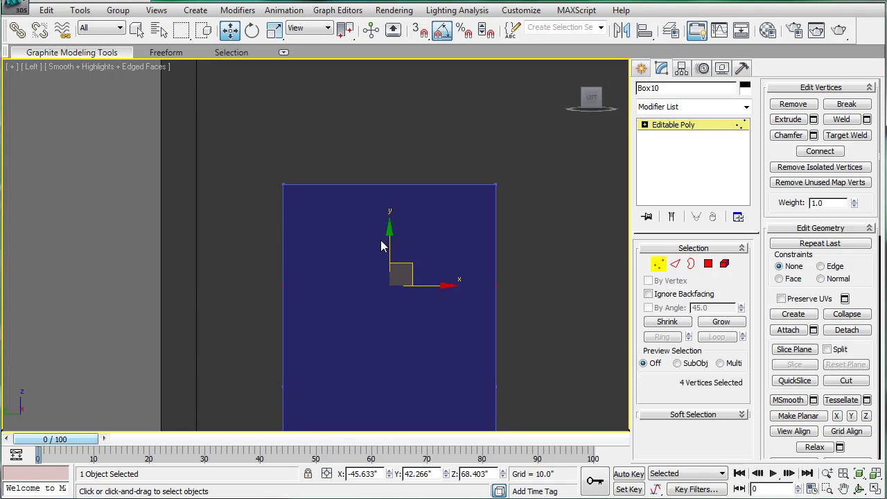
{"action": "key", "text": "p"}
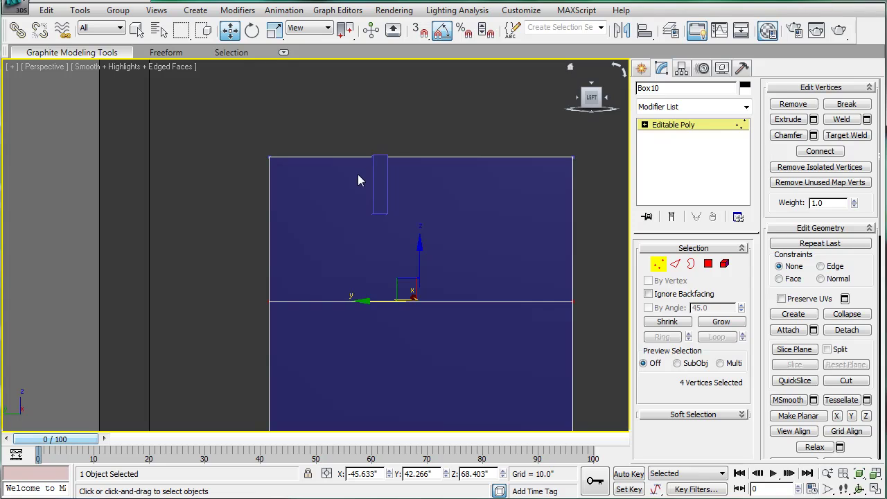
Delete the large box standing in front of the room's door wall.
{"action": "key", "text": "m"}
{"action": "left_click_drag", "start_coordinate": [549, 213], "coordinate": [381, 194]}
{"action": "left_click", "coordinate": [766, 82]}
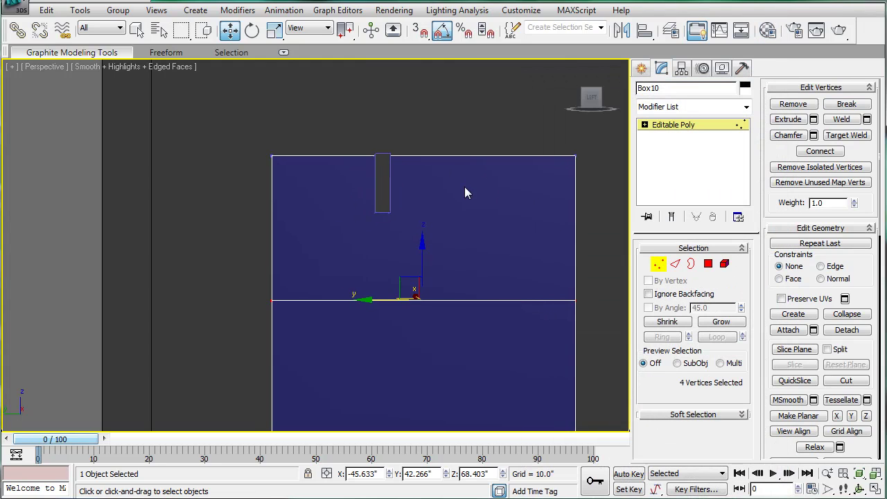
{"action": "key", "text": "l"}
{"action": "scroll", "coordinate": [333, 261], "scroll_direction": "up", "scroll_amount": 2}
{"action": "middle_click_drag", "start_coordinate": [294, 238], "coordinate": [404, 255]}
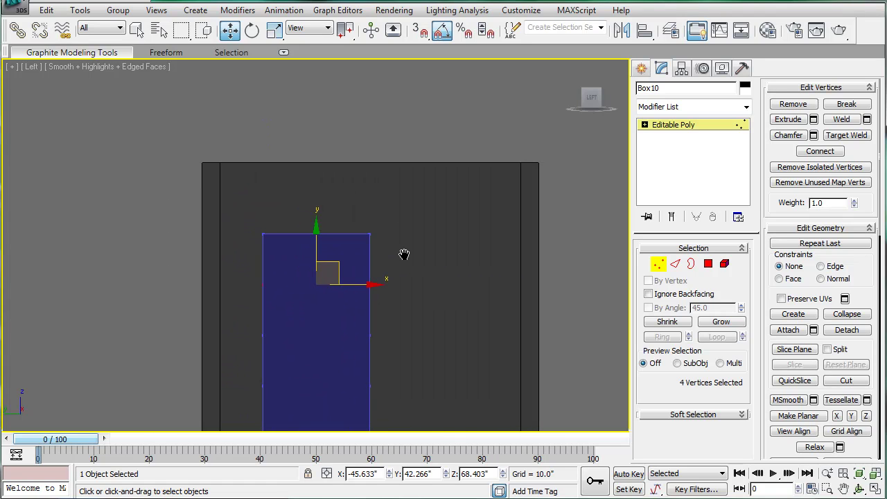
{"action": "key", "text": "p"}
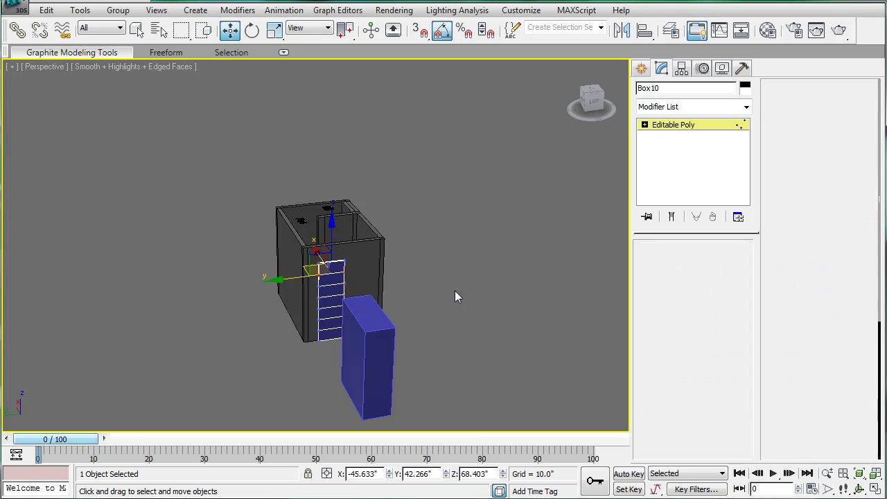
{"action": "left_click", "coordinate": [354, 336]}
{"action": "key", "text": "Delete"}
{"action": "scroll", "coordinate": [361, 267], "scroll_direction": "up", "scroll_amount": 3}
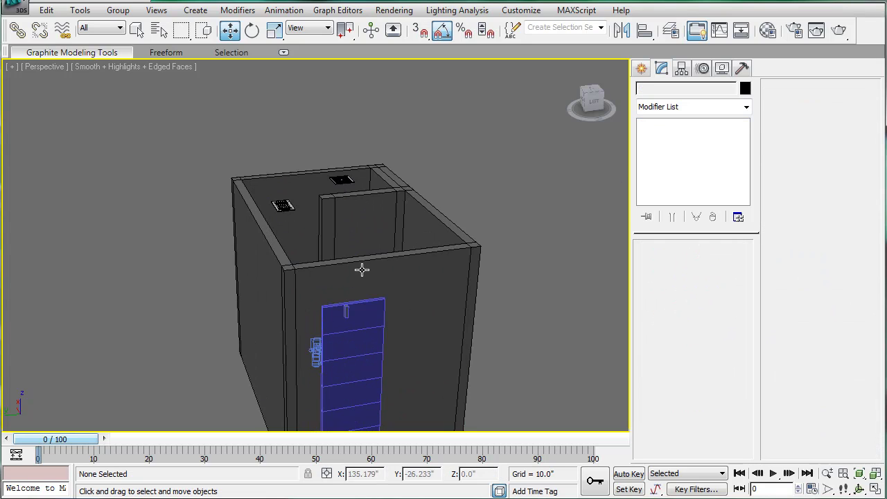
In the Left view, move the door's uppermost division vertices up to the lower end of the 4.5-inch guide box.
{"action": "key", "text": "l"}
{"action": "scroll", "coordinate": [294, 136], "scroll_direction": "up", "scroll_amount": 5}
{"action": "left_click", "coordinate": [268, 319]}
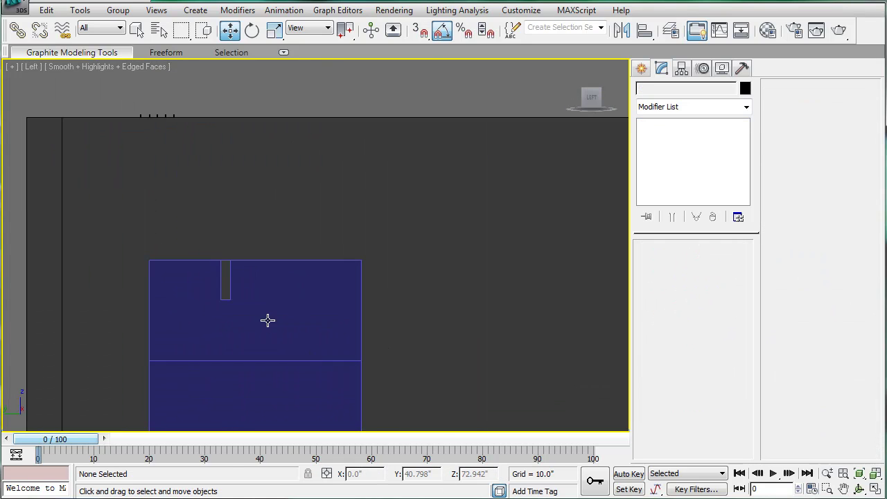
{"action": "left_click", "coordinate": [656, 264]}
{"action": "left_click_drag", "start_coordinate": [167, 337], "coordinate": [421, 409]}
{"action": "left_click_drag", "start_coordinate": [255, 313], "coordinate": [251, 253]}
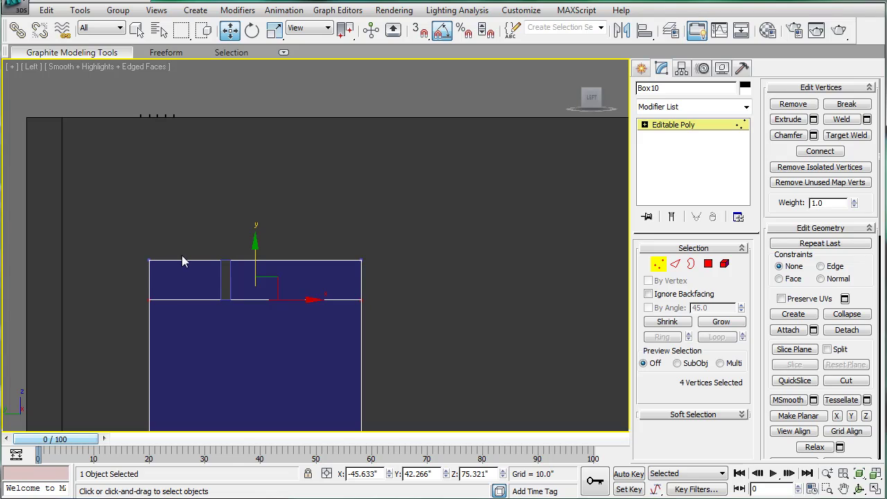
{"action": "middle_click_drag", "start_coordinate": [356, 298], "coordinate": [389, 261]}
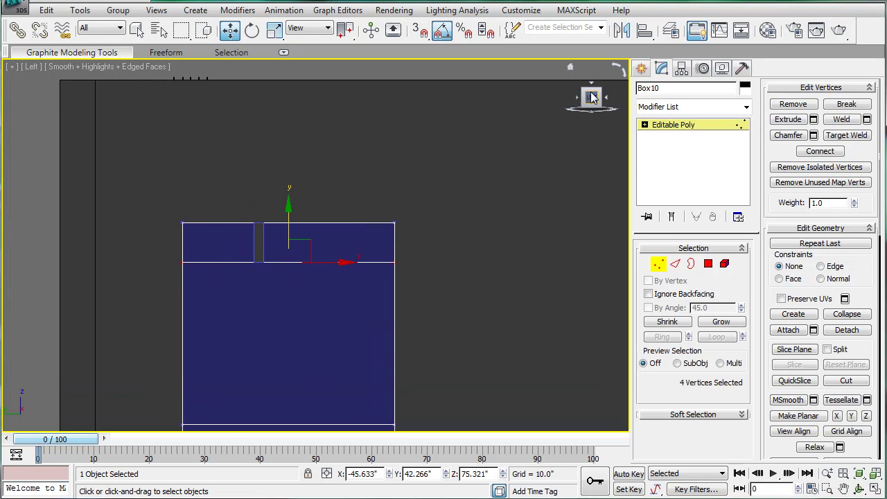
{"action": "left_click", "coordinate": [684, 131]}
Set the guide box's length to 8.5 inches and move it so its upper end meets the door's first division line.
{"action": "left_click", "coordinate": [257, 239]}
{"action": "middle_click_drag", "start_coordinate": [259, 238], "coordinate": [265, 205]}
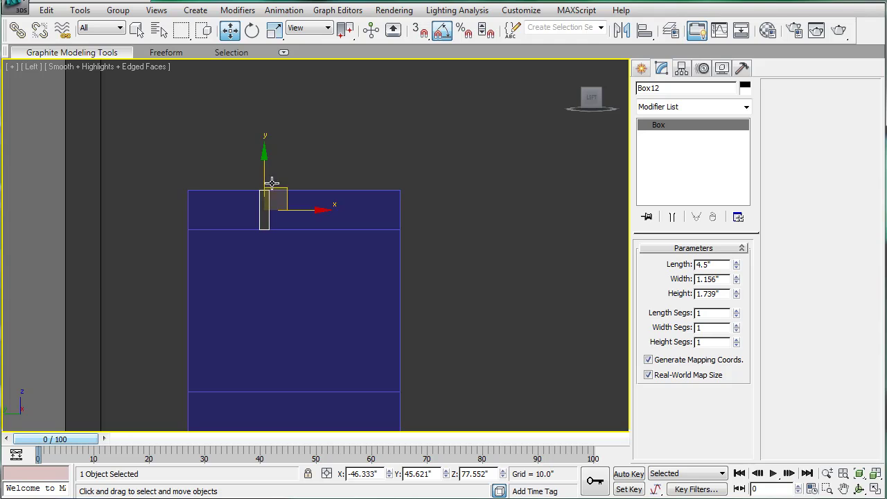
{"action": "left_click", "coordinate": [270, 202]}
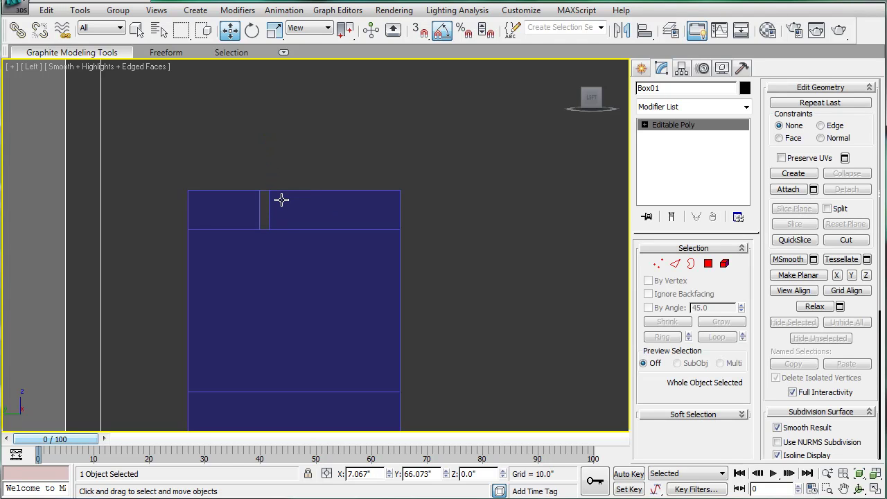
{"action": "key", "text": "ctrl+z"}
{"action": "left_click_drag", "start_coordinate": [265, 179], "coordinate": [270, 244]}
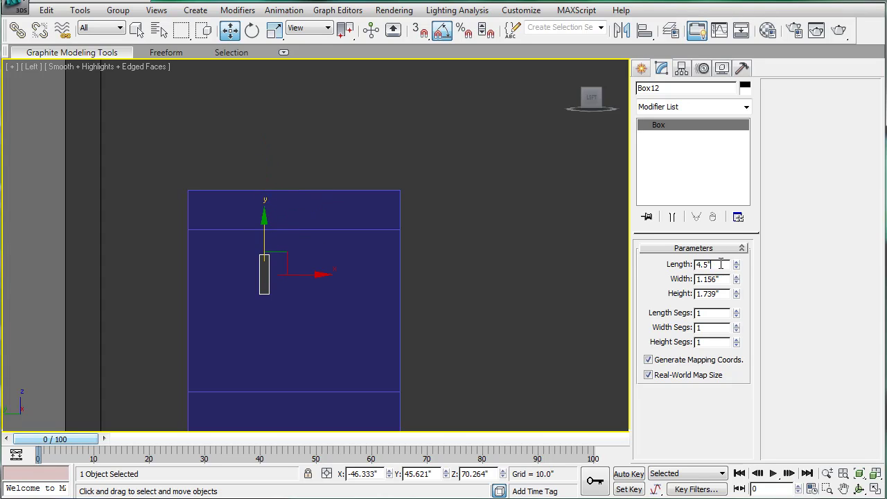
{"action": "type", "text": "3.5"}
{"action": "key", "text": "Return"}
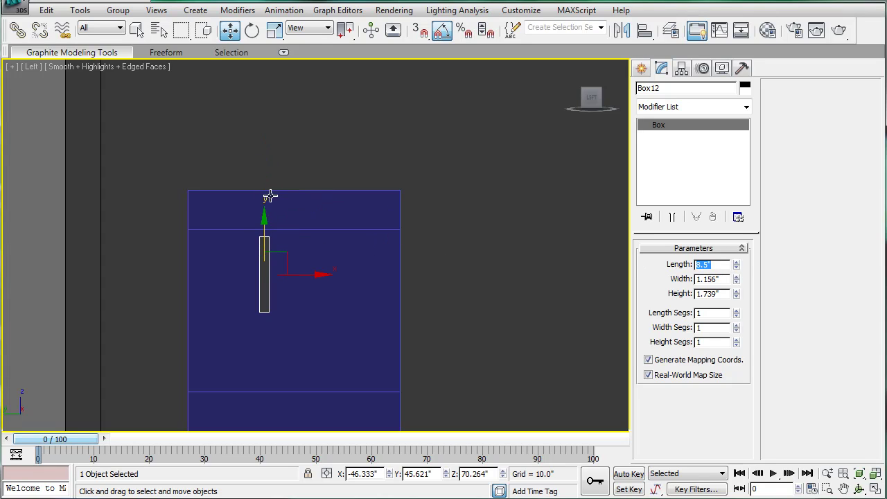
{"action": "left_click_drag", "start_coordinate": [264, 236], "coordinate": [268, 225]}
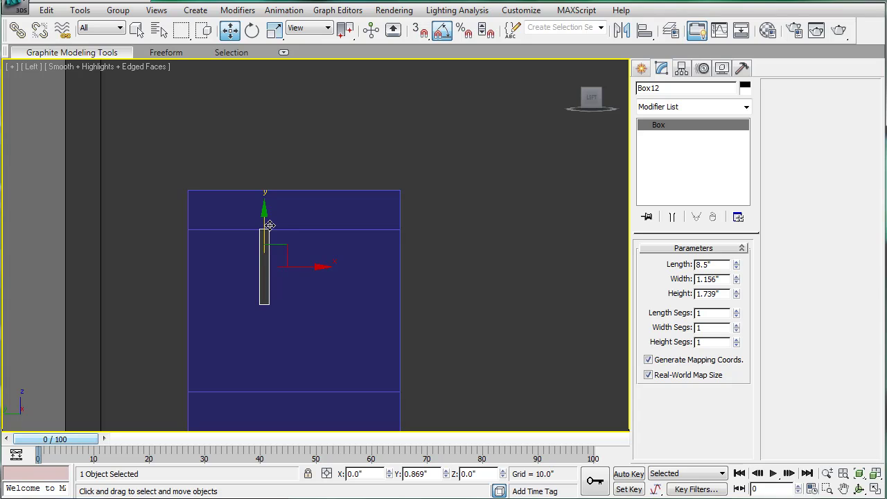
Move the four vertices of the door's second division line up to the lower end of the 8.5-inch guide box.
{"action": "left_click", "coordinate": [305, 281]}
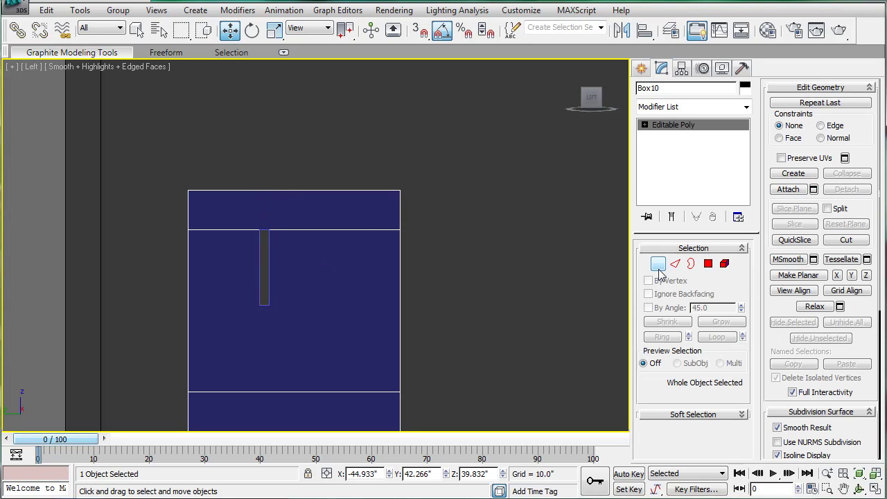
{"action": "key", "text": "1"}
{"action": "left_click_drag", "start_coordinate": [85, 336], "coordinate": [511, 431]}
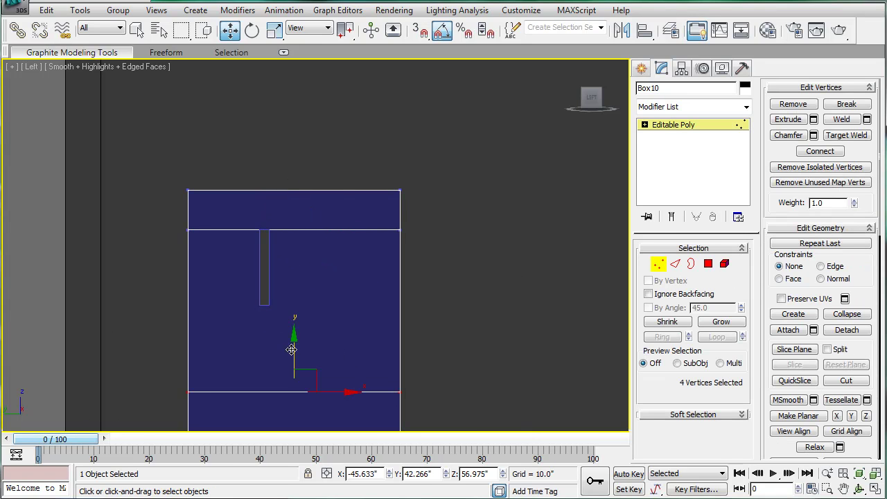
{"action": "left_click_drag", "start_coordinate": [291, 350], "coordinate": [298, 262]}
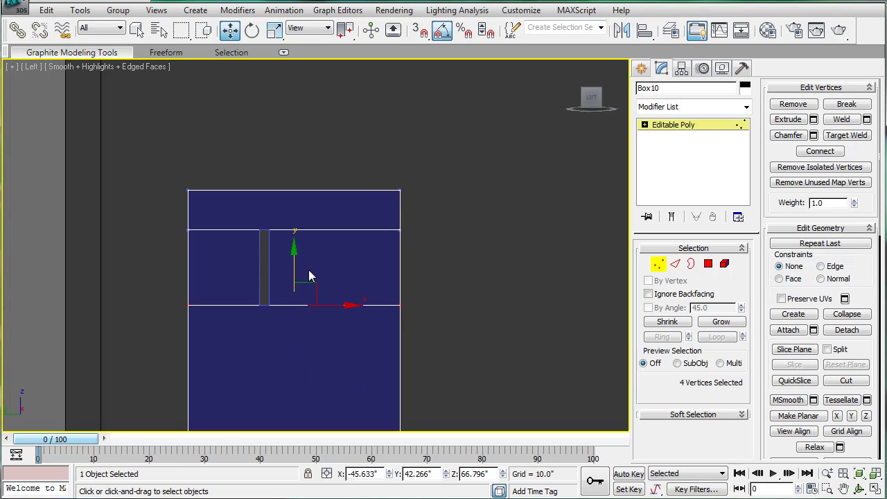
{"action": "left_click", "coordinate": [695, 131]}
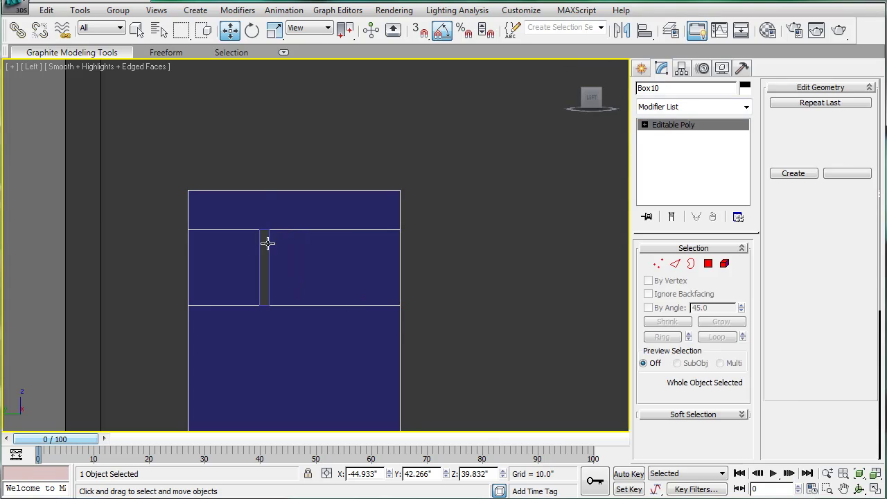
Set the guide box's length to 3.75 inches and align its upper end with the door's second division line.
{"action": "left_click", "coordinate": [264, 244]}
{"action": "middle_click_drag", "start_coordinate": [301, 240], "coordinate": [310, 191]}
{"action": "left_click_drag", "start_coordinate": [273, 208], "coordinate": [651, 277]}
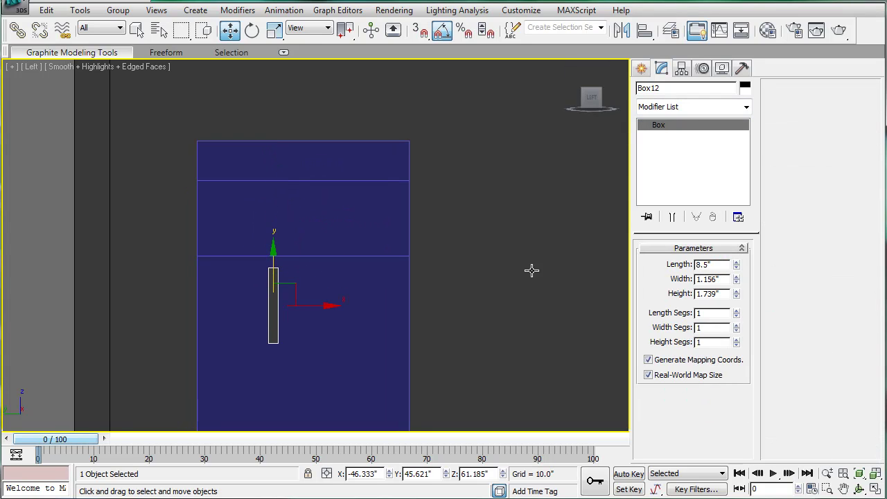
{"action": "type", "text": "3.75"}
{"action": "key", "text": "Return"}
{"action": "middle_click_drag", "start_coordinate": [314, 262], "coordinate": [298, 269]}
{"action": "left_click_drag", "start_coordinate": [258, 275], "coordinate": [257, 242]}
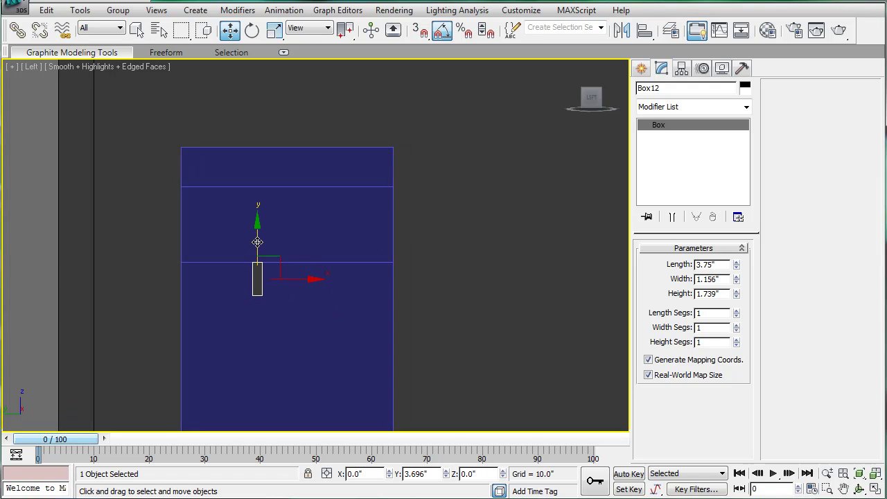
Move the four vertices of the door's third division line up to the lower end of the 3.75-inch guide box.
{"action": "scroll", "coordinate": [293, 278], "scroll_direction": "down", "scroll_amount": 4}
{"action": "middle_click_drag", "start_coordinate": [297, 274], "coordinate": [301, 257]}
{"action": "scroll", "coordinate": [300, 258], "scroll_direction": "up", "scroll_amount": 2}
{"action": "left_click", "coordinate": [307, 260]}
{"action": "left_click", "coordinate": [654, 266]}
{"action": "left_click_drag", "start_coordinate": [169, 253], "coordinate": [418, 309]}
{"action": "left_click_drag", "start_coordinate": [303, 250], "coordinate": [303, 161]}
{"action": "scroll", "coordinate": [298, 166], "scroll_direction": "up", "scroll_amount": 5}
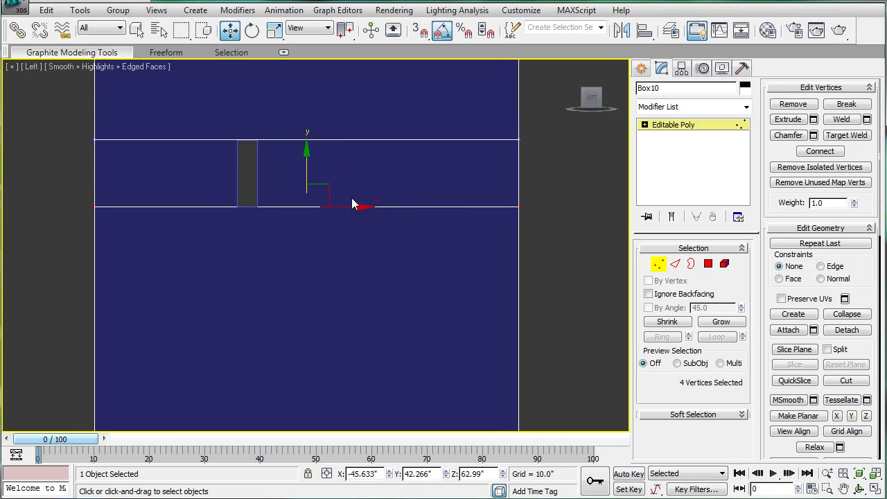
{"action": "scroll", "coordinate": [428, 330], "scroll_direction": "down", "scroll_amount": 5}
{"action": "left_click", "coordinate": [655, 128]}
Set the guide box's length to 24 inches and place its upper end on the door's third division line.
{"action": "left_click", "coordinate": [291, 221]}
{"action": "left_click_drag", "start_coordinate": [290, 165], "coordinate": [292, 195]}
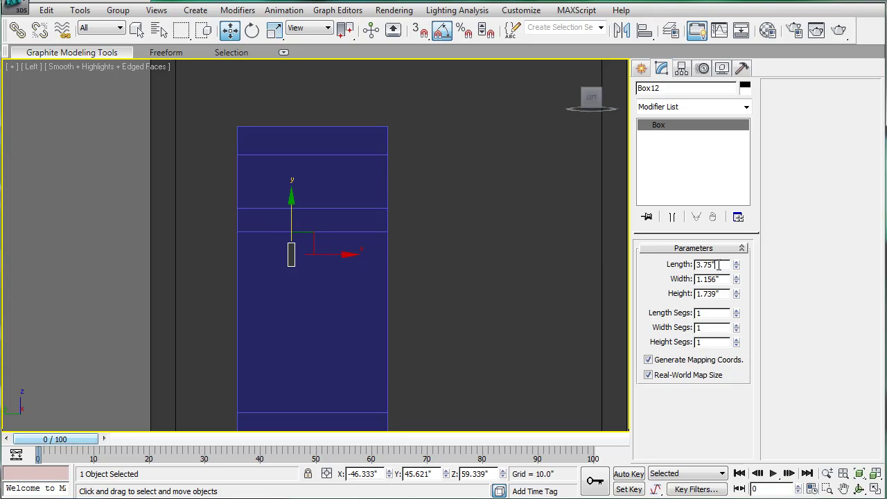
{"action": "key", "text": "Return"}
{"action": "scroll", "coordinate": [335, 215], "scroll_direction": "down", "scroll_amount": 2}
{"action": "middle_click_drag", "start_coordinate": [322, 224], "coordinate": [345, 173]}
{"action": "scroll", "coordinate": [333, 178], "scroll_direction": "up", "scroll_amount": 2}
{"action": "left_click_drag", "start_coordinate": [314, 142], "coordinate": [321, 195]}
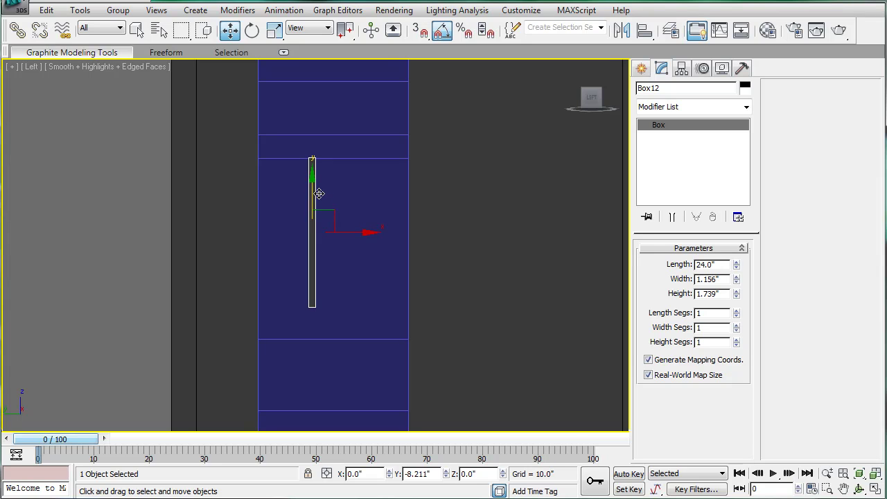
Move the four vertices of the door's fourth division line up to the lower end of the 24-inch guide box.
{"action": "left_click", "coordinate": [358, 200]}
{"action": "left_click", "coordinate": [659, 263]}
{"action": "left_click_drag", "start_coordinate": [164, 290], "coordinate": [416, 366]}
{"action": "left_click_drag", "start_coordinate": [331, 296], "coordinate": [324, 266]}
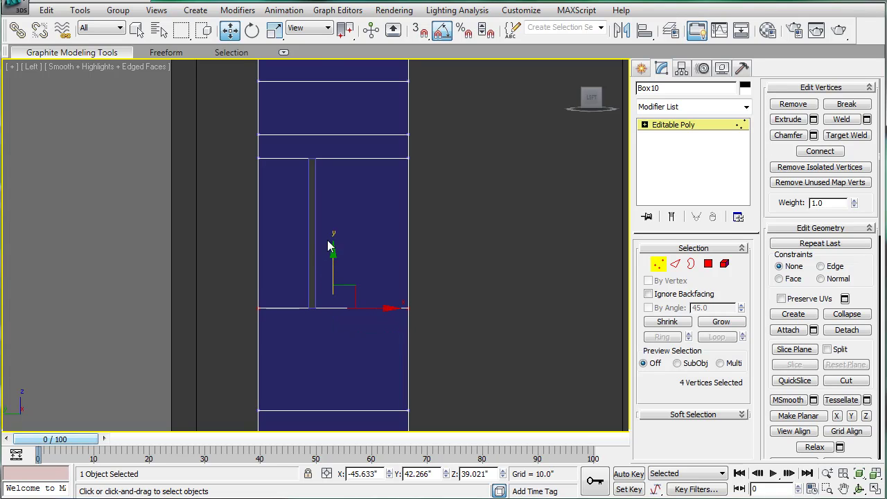
{"action": "middle_click_drag", "start_coordinate": [472, 204], "coordinate": [449, 221]}
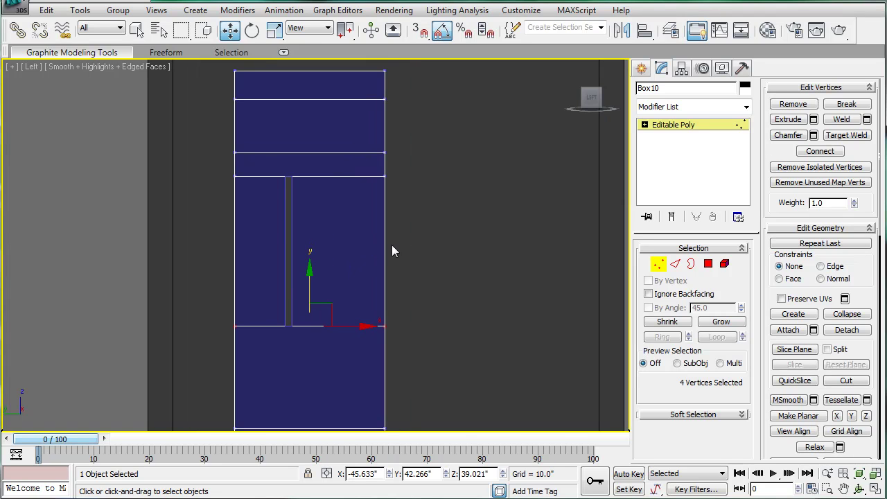
{"action": "left_click", "coordinate": [671, 125]}
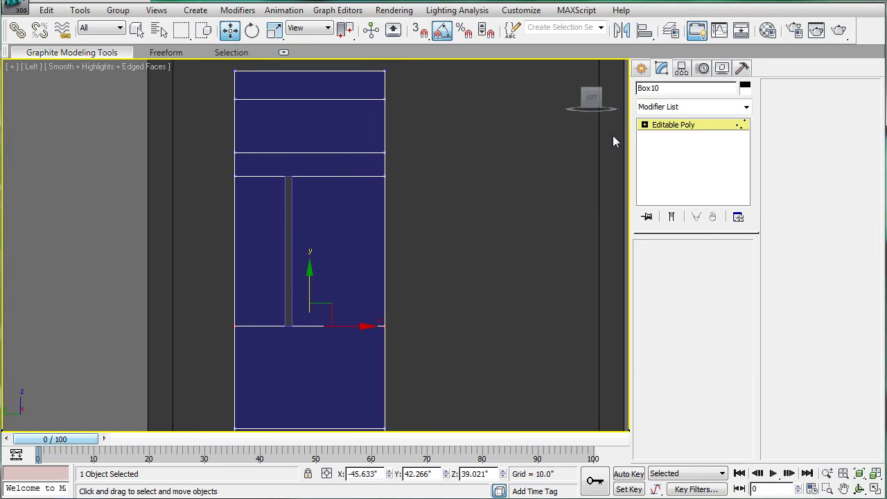
Set the guide box's length to 6.75 inches and align its upper end with the door's fourth division line.
{"action": "left_click", "coordinate": [288, 256]}
{"action": "scroll", "coordinate": [304, 269], "scroll_direction": "down", "scroll_amount": 2}
{"action": "middle_click_drag", "start_coordinate": [294, 241], "coordinate": [292, 192]}
{"action": "left_click_drag", "start_coordinate": [293, 161], "coordinate": [350, 256]}
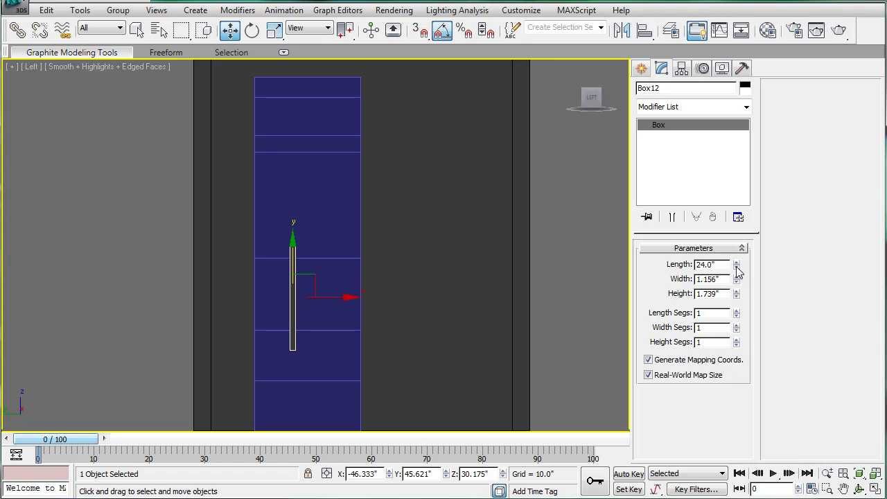
{"action": "type", "text": "6.75"}
{"action": "key", "text": "Return"}
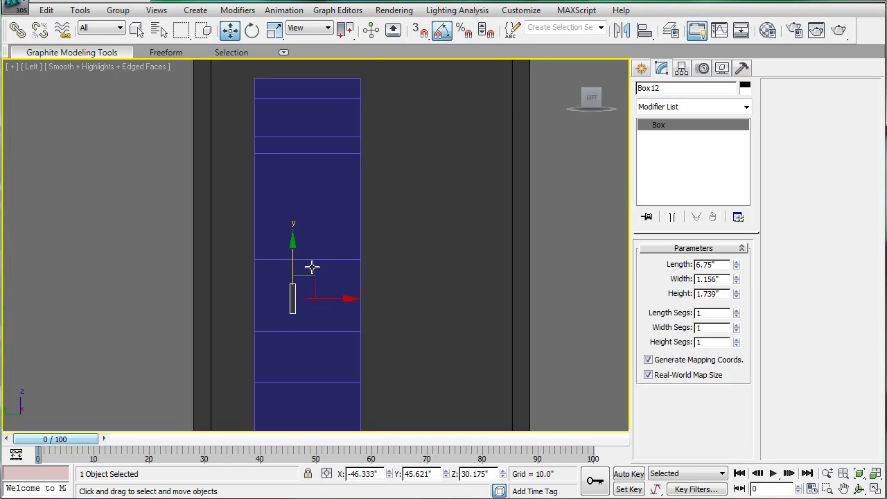
{"action": "scroll", "coordinate": [318, 258], "scroll_direction": "up", "scroll_amount": 2}
{"action": "left_click_drag", "start_coordinate": [282, 270], "coordinate": [275, 236]}
Move the four vertices of the door's fifth division line up to the lower end of the 6.75-inch guide box.
{"action": "scroll", "coordinate": [316, 251], "scroll_direction": "down", "scroll_amount": 2}
{"action": "left_click", "coordinate": [325, 303]}
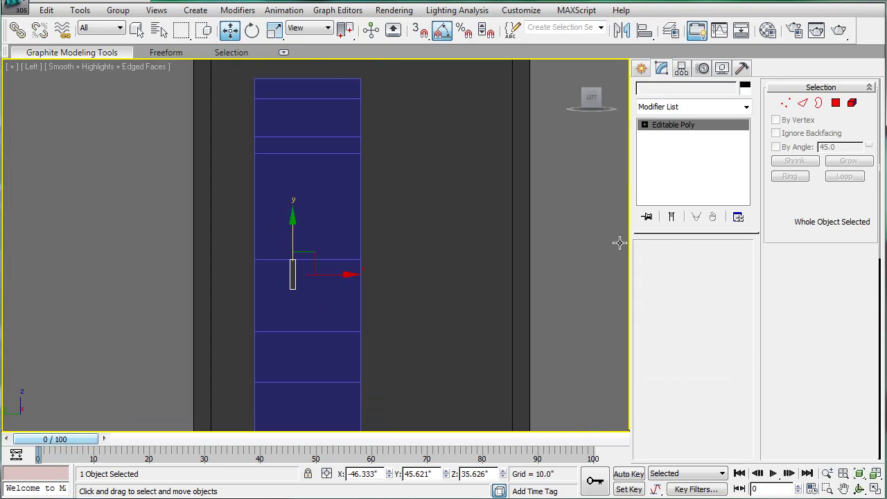
{"action": "left_click", "coordinate": [659, 264]}
{"action": "left_click_drag", "start_coordinate": [206, 305], "coordinate": [388, 352]}
{"action": "left_click_drag", "start_coordinate": [308, 287], "coordinate": [308, 247]}
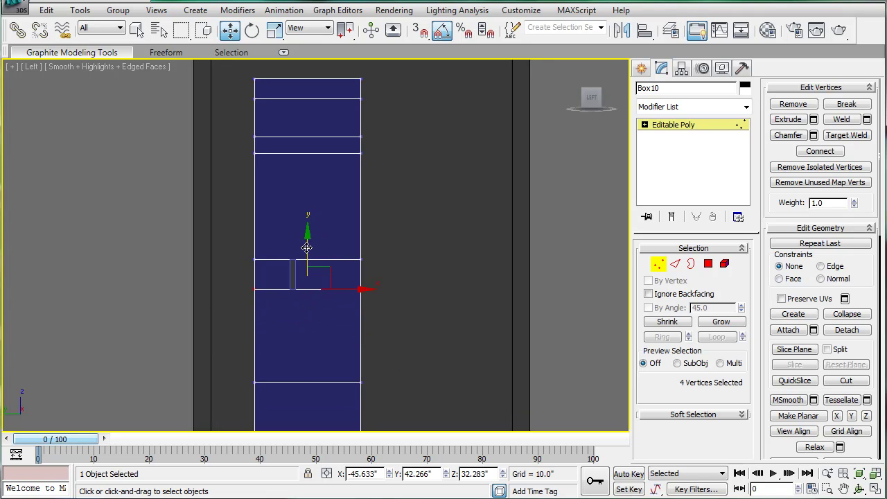
{"action": "scroll", "coordinate": [316, 246], "scroll_direction": "down", "scroll_amount": 2}
{"action": "left_click", "coordinate": [671, 126]}
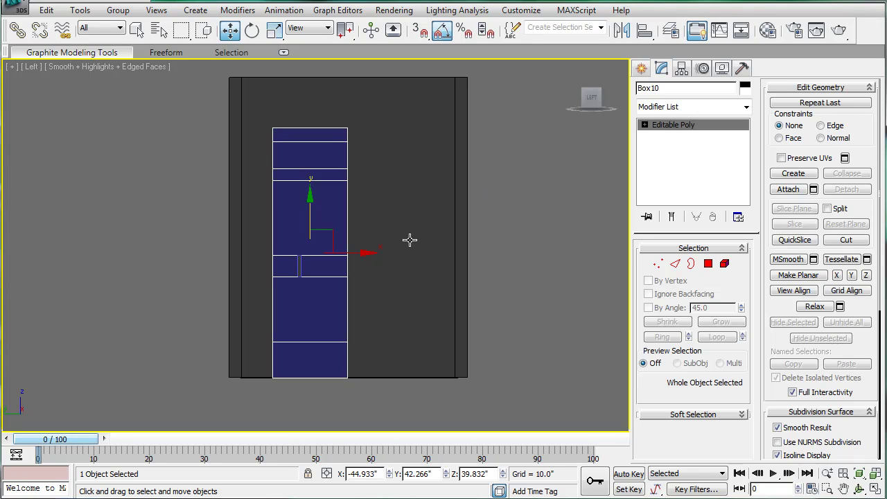
Set the guide box's length to 24 inches and align its upper end with the door's fifth division line.
{"action": "left_click", "coordinate": [298, 267]}
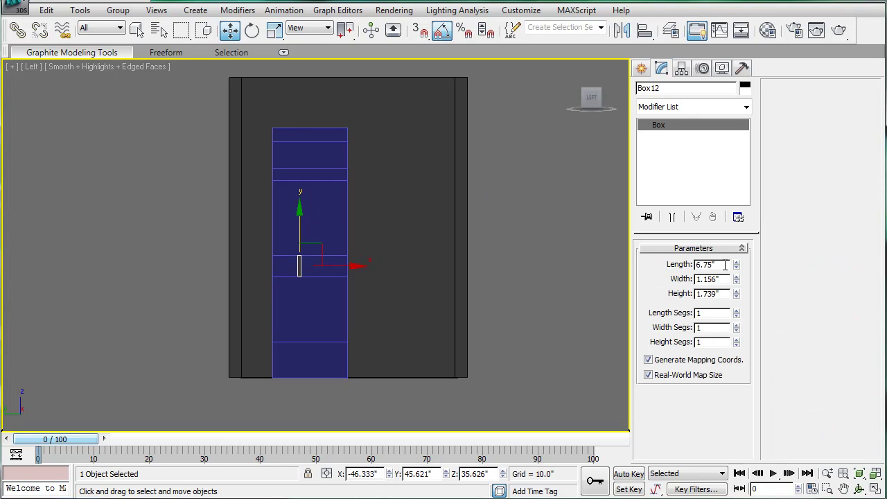
{"action": "type", "text": "24"}
{"action": "key", "text": "Return"}
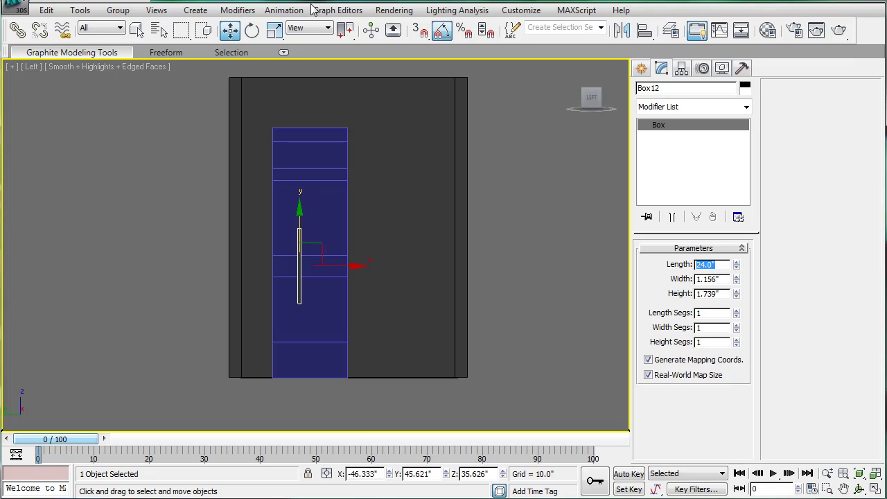
{"action": "scroll", "coordinate": [348, 225], "scroll_direction": "up", "scroll_amount": 2}
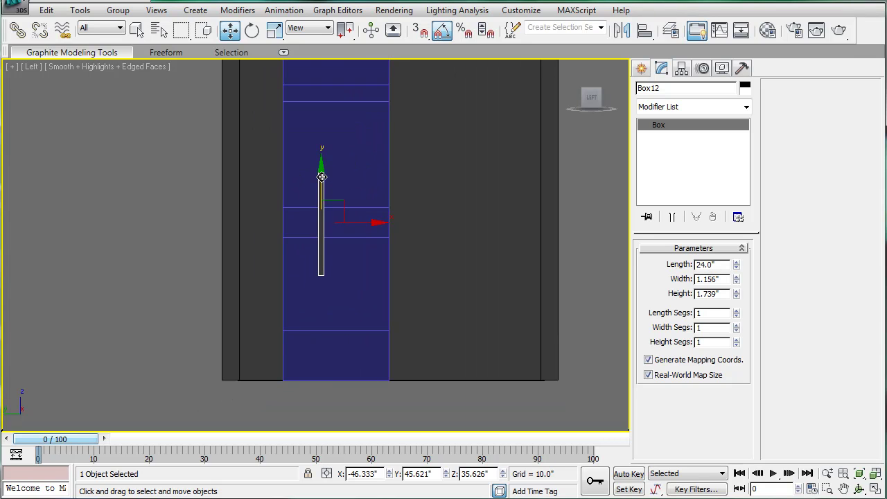
{"action": "left_click_drag", "start_coordinate": [321, 177], "coordinate": [324, 251]}
{"action": "scroll", "coordinate": [325, 251], "scroll_direction": "up", "scroll_amount": 2}
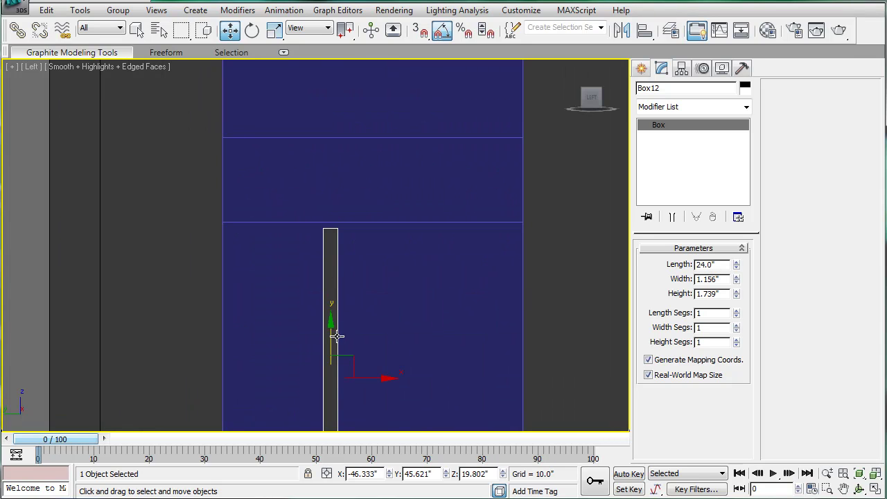
{"action": "left_click_drag", "start_coordinate": [335, 338], "coordinate": [332, 335]}
{"action": "scroll", "coordinate": [332, 335], "scroll_direction": "down", "scroll_amount": 2}
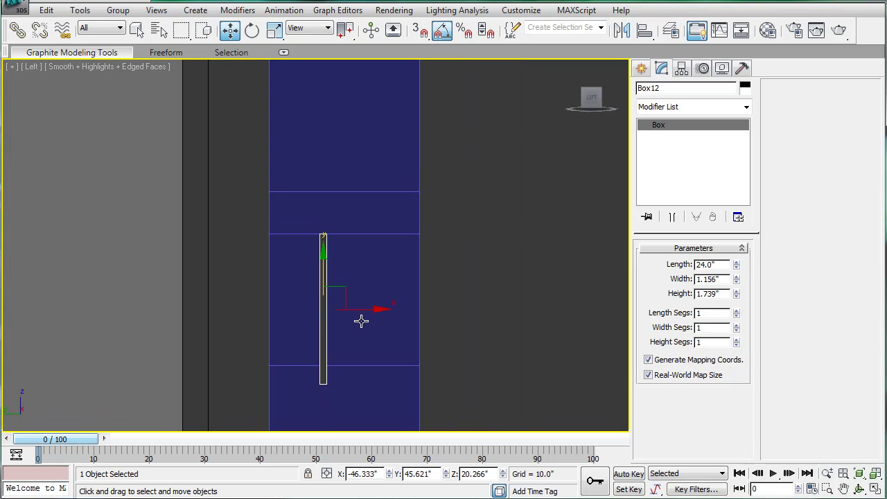
Move the vertices of the door's sixth division line down to the lower end of the 24-inch guide box.
{"action": "left_click", "coordinate": [406, 245]}
{"action": "left_click", "coordinate": [661, 268]}
{"action": "left_click_drag", "start_coordinate": [214, 281], "coordinate": [406, 299]}
{"action": "left_click_drag", "start_coordinate": [353, 261], "coordinate": [353, 280]}
{"action": "left_click", "coordinate": [666, 126]}
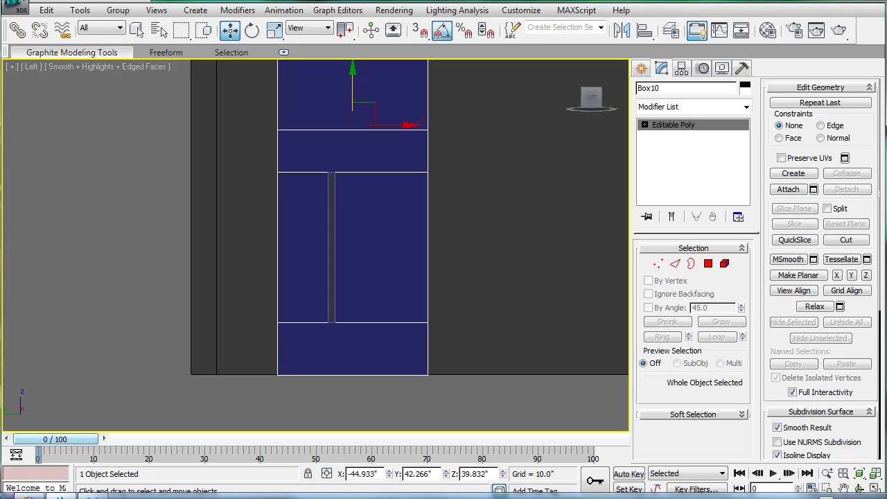
{"action": "left_click", "coordinate": [826, 496]}
{"action": "right_click", "coordinate": [815, 435]}
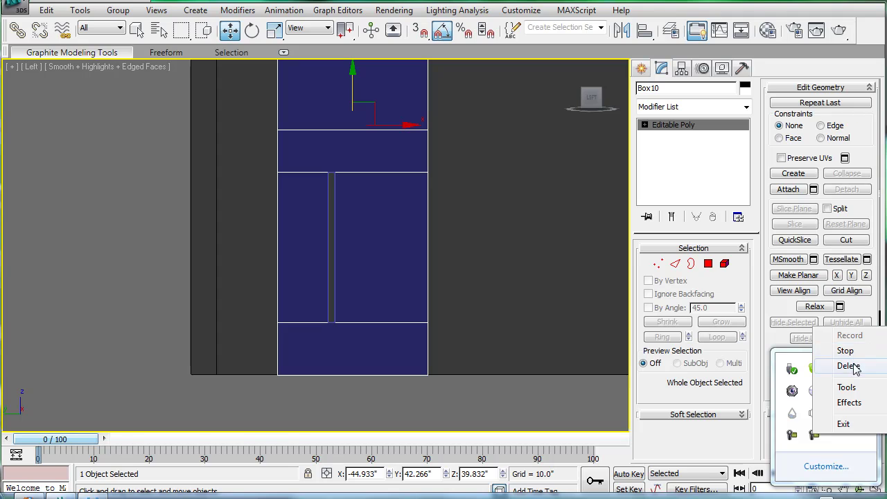
{"action": "right_click", "coordinate": [788, 437]}
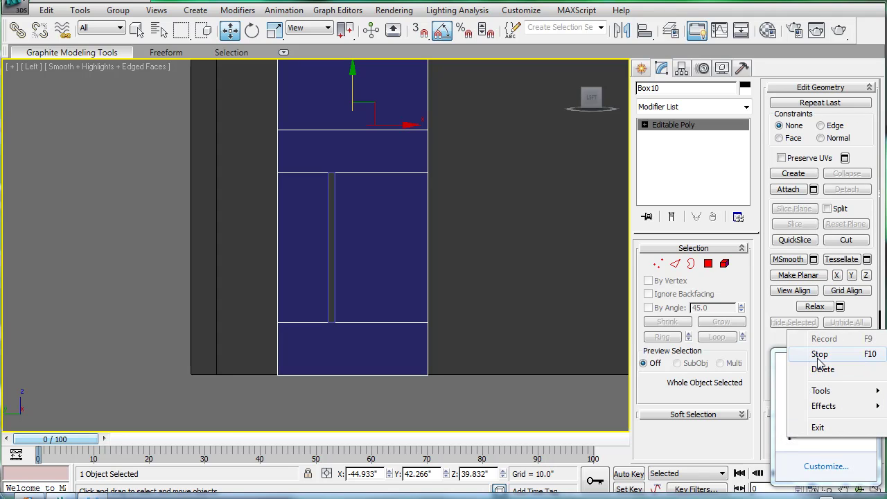
{"action": "left_click", "coordinate": [697, 426]}
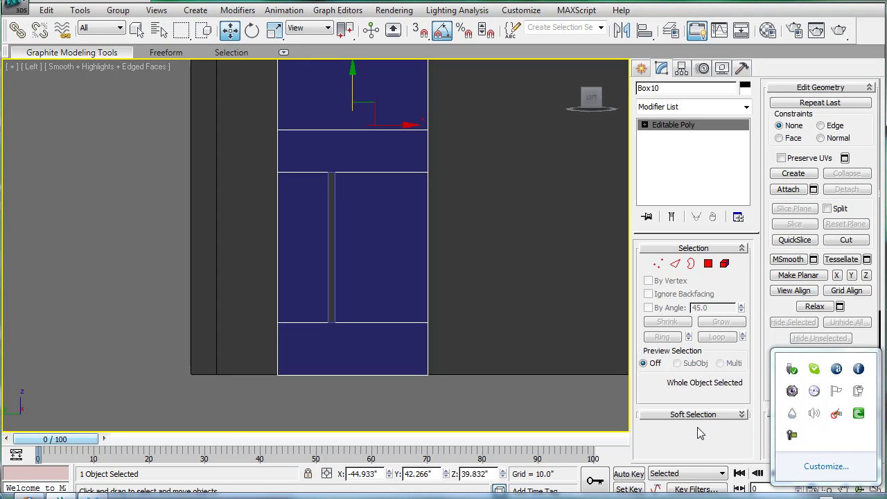
{"action": "left_click", "coordinate": [697, 424]}
Set the guide box's length to 4 inches.
{"action": "middle_click_drag", "start_coordinate": [302, 134], "coordinate": [308, 260]}
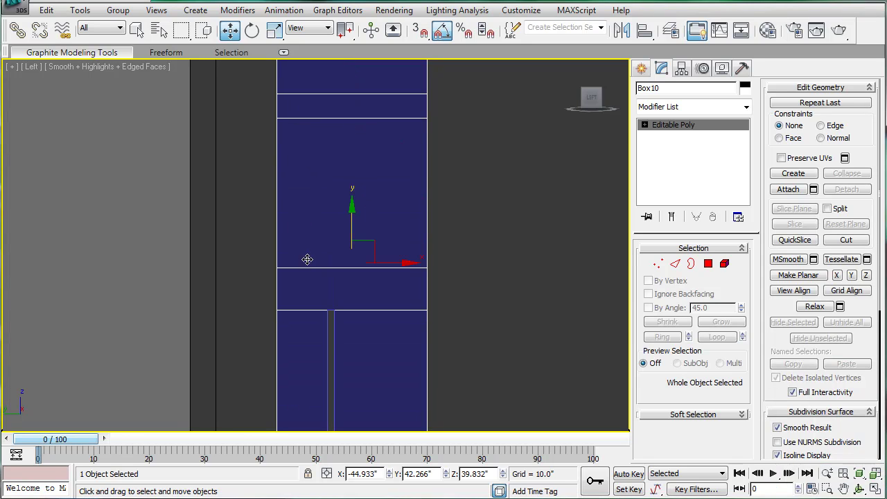
{"action": "left_click", "coordinate": [330, 340]}
{"action": "middle_click_drag", "start_coordinate": [342, 305], "coordinate": [362, 251]}
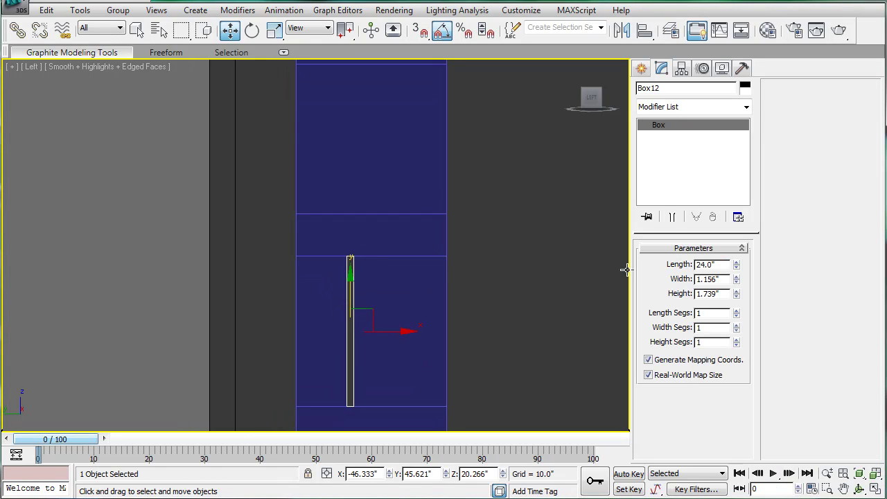
{"action": "double_click", "coordinate": [720, 264]}
{"action": "type", "text": "4"}
{"action": "key", "text": "Return"}
Rotate the guide box to lie horizontally and move it up into the door's middle panel, with one end on the door's outer edge.
{"action": "key", "text": "e"}
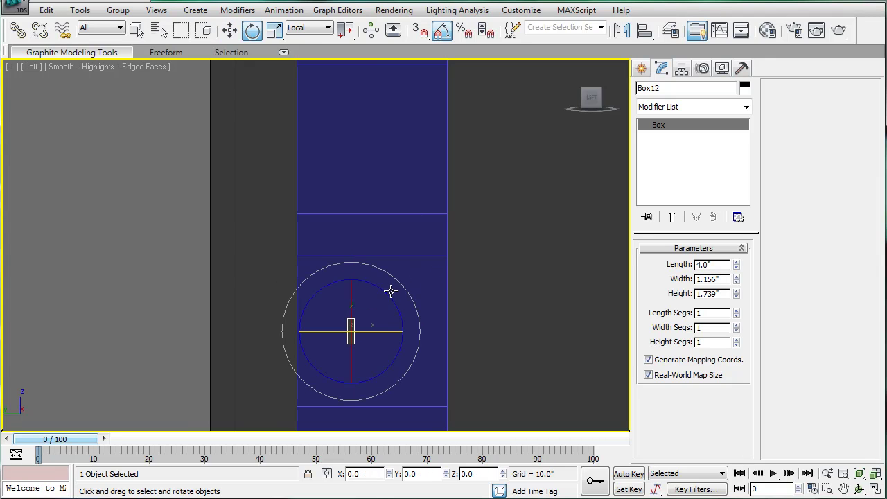
{"action": "left_click_drag", "start_coordinate": [388, 291], "coordinate": [428, 342]}
{"action": "middle_click_drag", "start_coordinate": [365, 245], "coordinate": [392, 309]}
{"action": "key", "text": "w"}
{"action": "left_click_drag", "start_coordinate": [386, 373], "coordinate": [393, 201]}
{"action": "scroll", "coordinate": [353, 199], "scroll_direction": "up", "scroll_amount": 4}
{"action": "scroll", "coordinate": [352, 200], "scroll_direction": "up", "scroll_amount": 5}
{"action": "scroll", "coordinate": [436, 192], "scroll_direction": "down", "scroll_amount": 8}
Select all horizontal edges on the door's front and back and open the Connect Edges settings.
{"action": "left_click", "coordinate": [455, 191]}
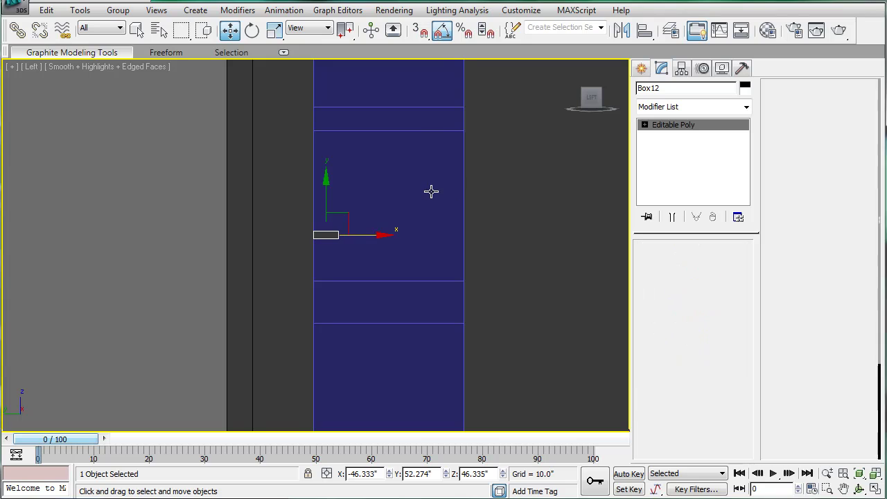
{"action": "left_click", "coordinate": [675, 264]}
{"action": "scroll", "coordinate": [436, 207], "scroll_direction": "down", "scroll_amount": 4}
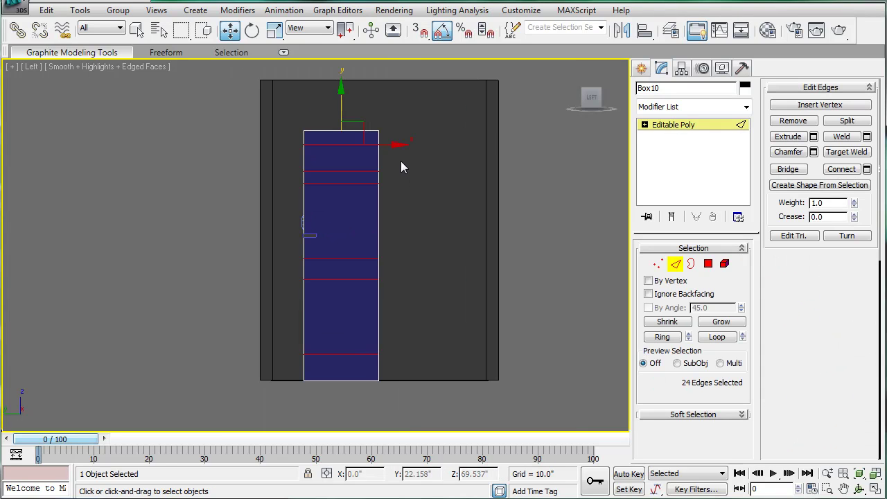
{"action": "left_click_drag", "start_coordinate": [351, 145], "coordinate": [360, 392]}
{"action": "scroll", "coordinate": [498, 363], "scroll_direction": "up", "scroll_amount": 2}
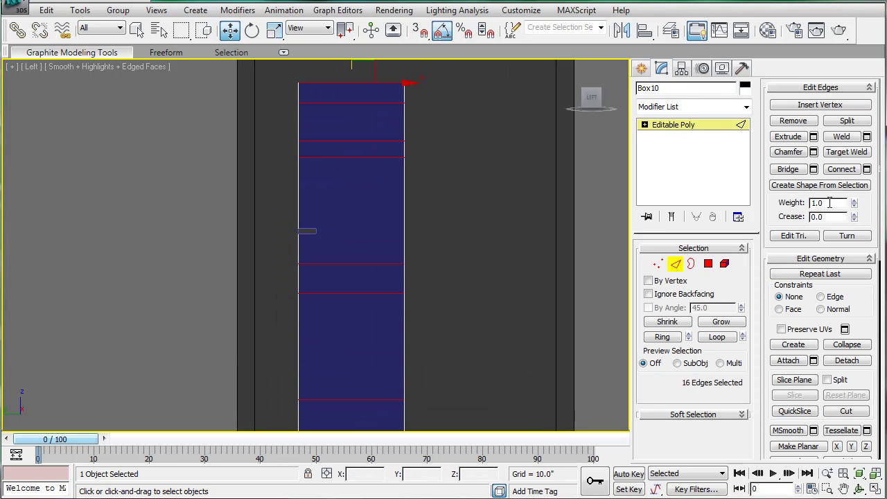
{"action": "left_click", "coordinate": [867, 170]}
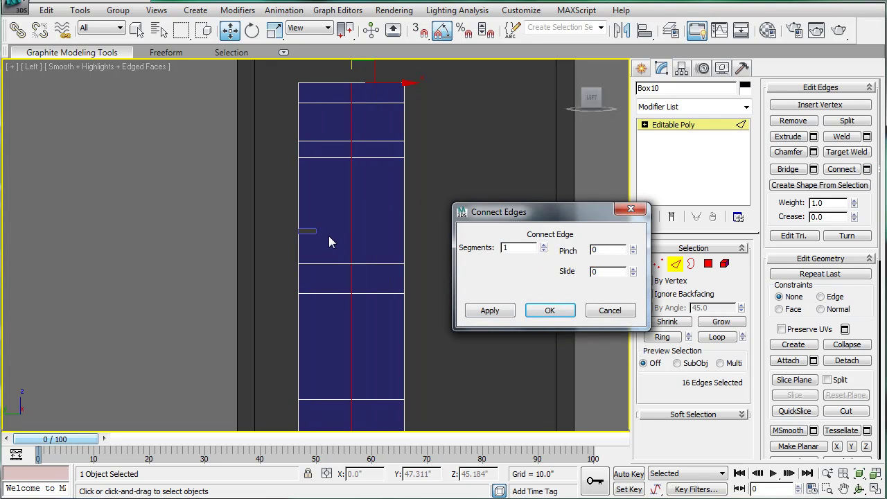
{"action": "scroll", "coordinate": [322, 149], "scroll_direction": "up", "scroll_amount": 1}
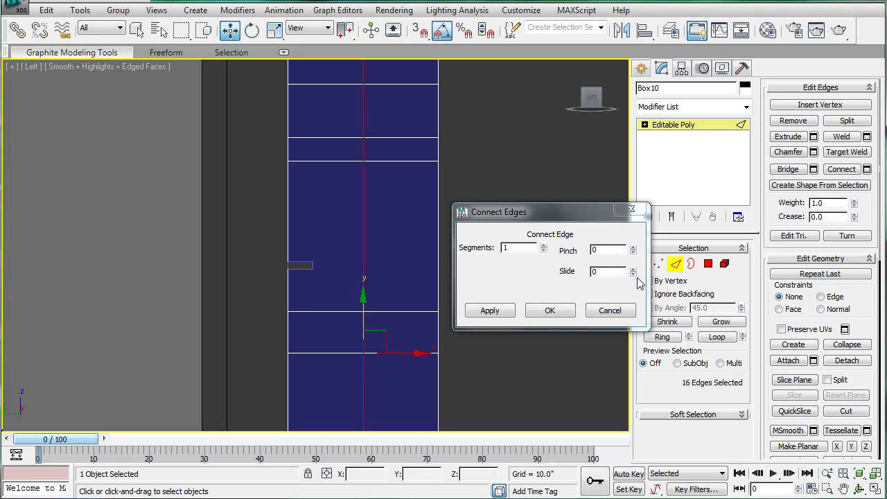
{"action": "left_click_drag", "start_coordinate": [633, 274], "coordinate": [641, 318]}
{"action": "left_click_drag", "start_coordinate": [620, 270], "coordinate": [388, 242]}
{"action": "type", "text": "0"}
{"action": "key", "text": "Return"}
Connect the door's horizontal edges with 2 segments and a pinch of 55, matching the 4-inch guide box.
{"action": "left_click", "coordinate": [544, 245]}
{"action": "left_click_drag", "start_coordinate": [636, 252], "coordinate": [615, 198]}
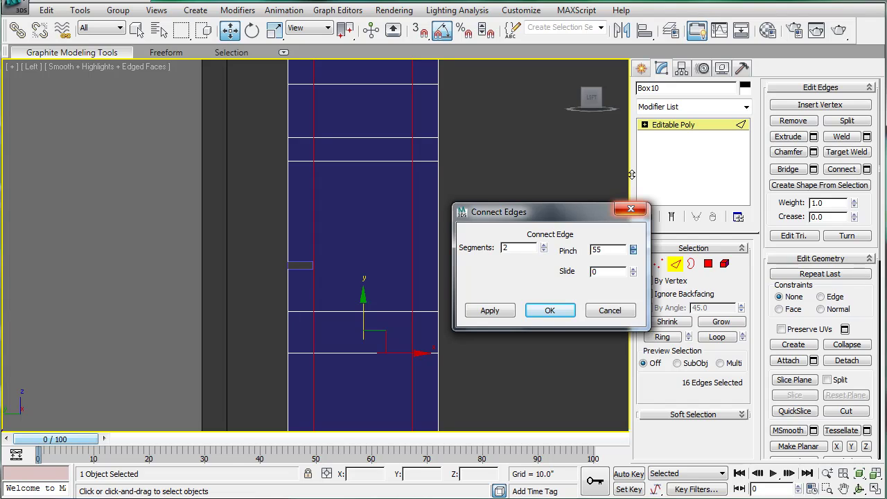
{"action": "left_click", "coordinate": [549, 311]}
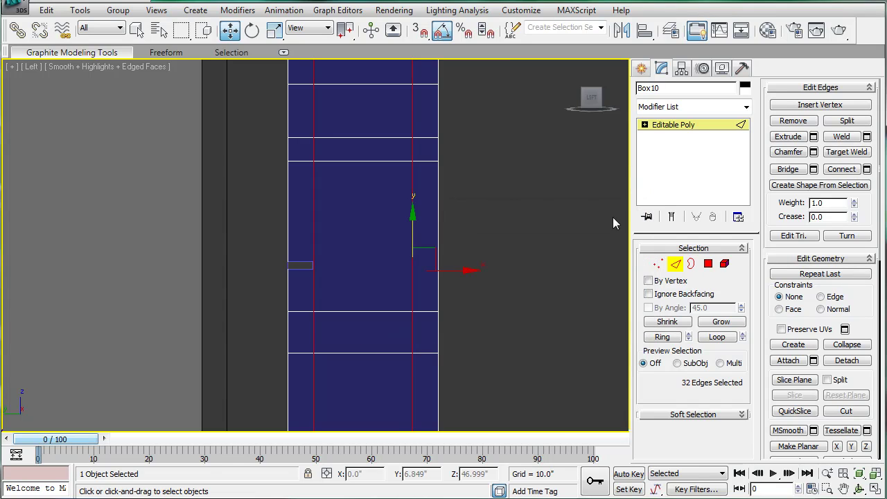
Set the guide box's length to 6 inches and align its end with the door's first vertical division line.
{"action": "left_click", "coordinate": [686, 126]}
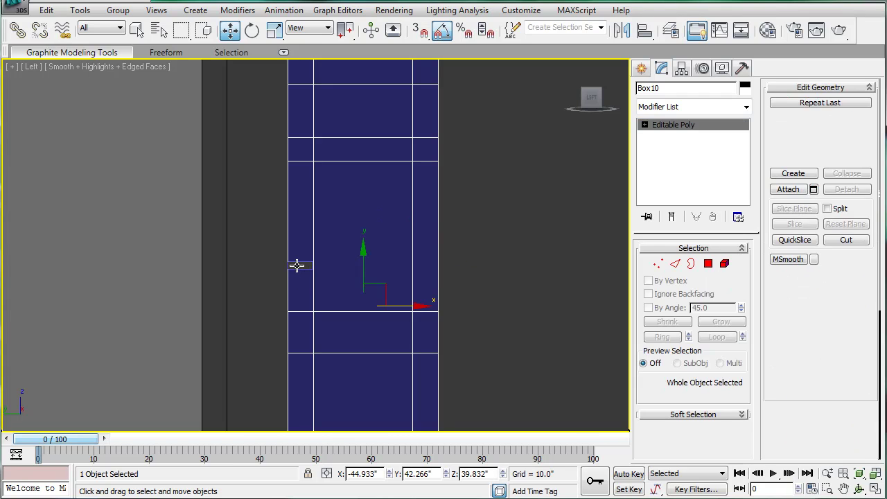
{"action": "left_click", "coordinate": [298, 266]}
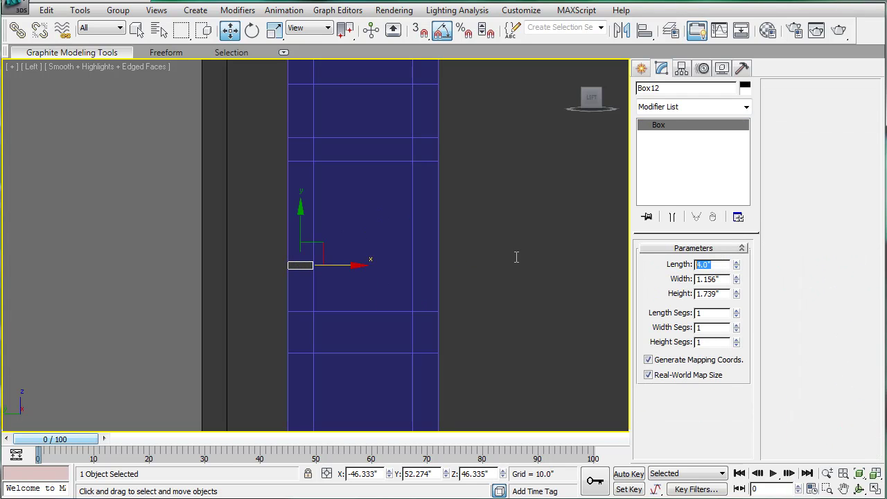
{"action": "type", "text": "6"}
{"action": "key", "text": "Return"}
{"action": "left_click_drag", "start_coordinate": [317, 291], "coordinate": [381, 291]}
{"action": "scroll", "coordinate": [544, 260], "scroll_direction": "down", "scroll_amount": 3}
Connect the door's horizontal edges between the two vertical division lines with 2 segments and a pinch of -20, matching the 6-inch guide box.
{"action": "left_click", "coordinate": [420, 214]}
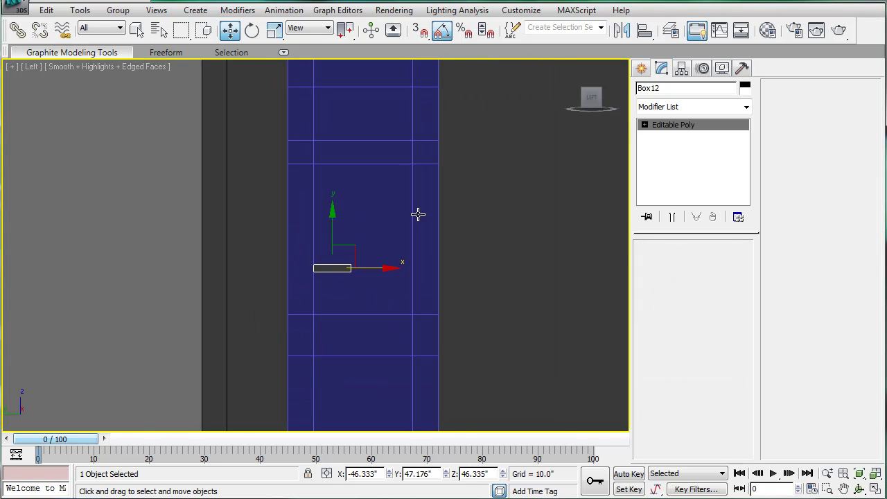
{"action": "left_click", "coordinate": [674, 264]}
{"action": "scroll", "coordinate": [337, 145], "scroll_direction": "down", "scroll_amount": 3}
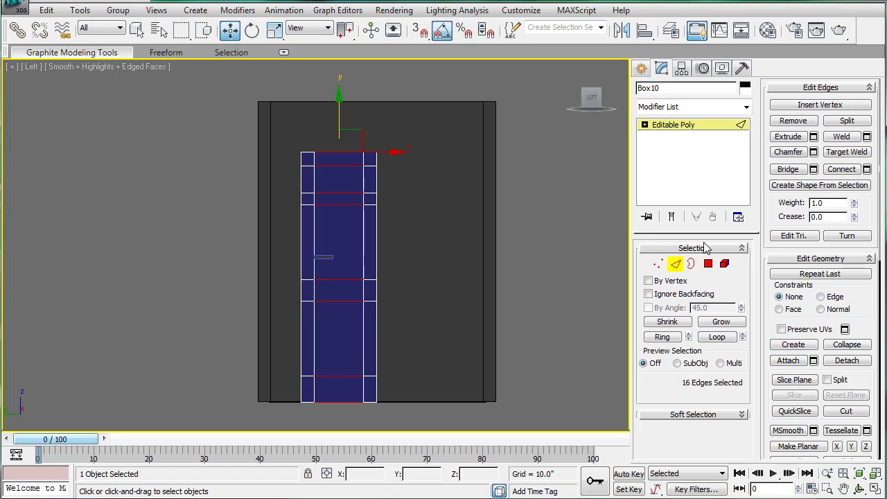
{"action": "left_click", "coordinate": [867, 169]}
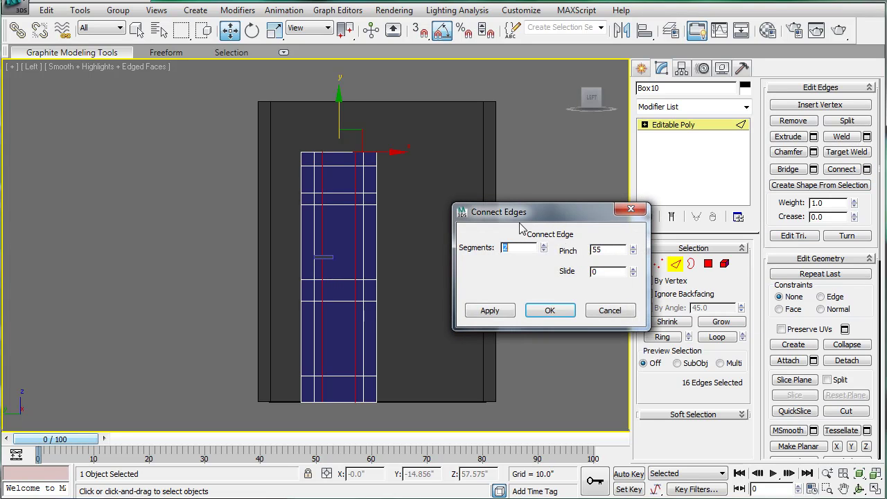
{"action": "left_click_drag", "start_coordinate": [632, 248], "coordinate": [630, 364]}
{"action": "scroll", "coordinate": [317, 254], "scroll_direction": "up", "scroll_amount": 10}
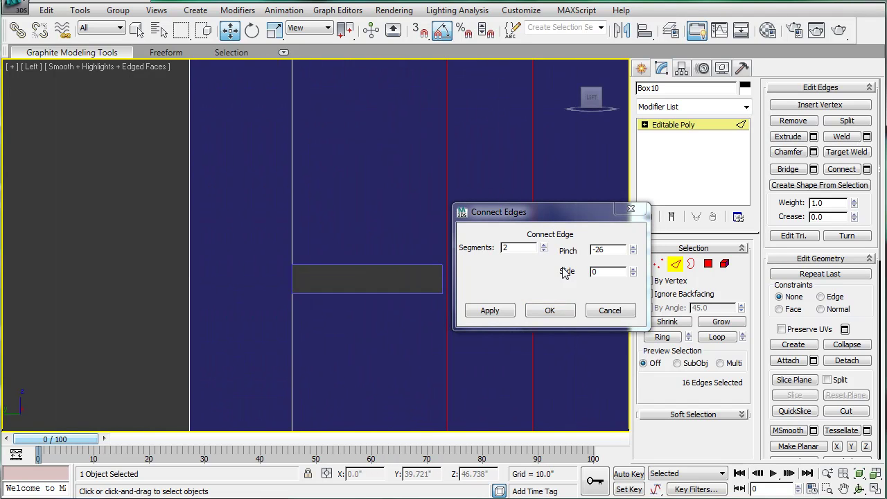
{"action": "middle_click_drag", "start_coordinate": [354, 220], "coordinate": [284, 219]}
{"action": "left_click", "coordinate": [633, 247]}
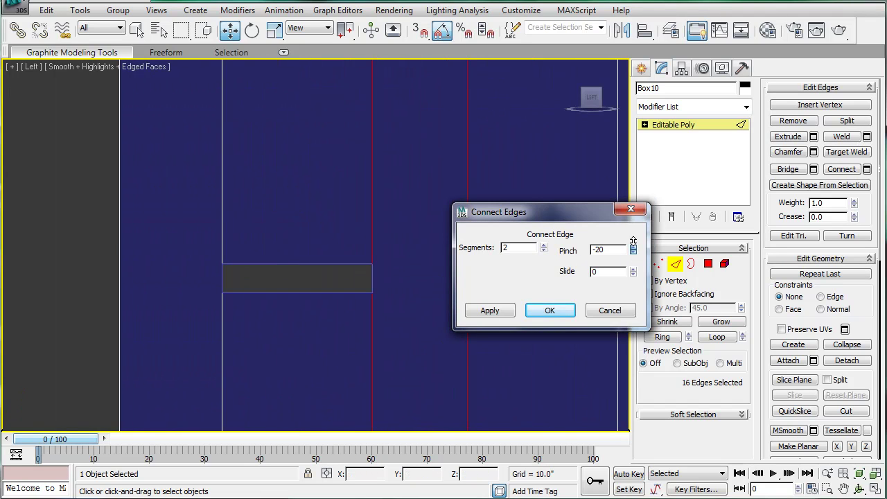
{"action": "left_click", "coordinate": [550, 309]}
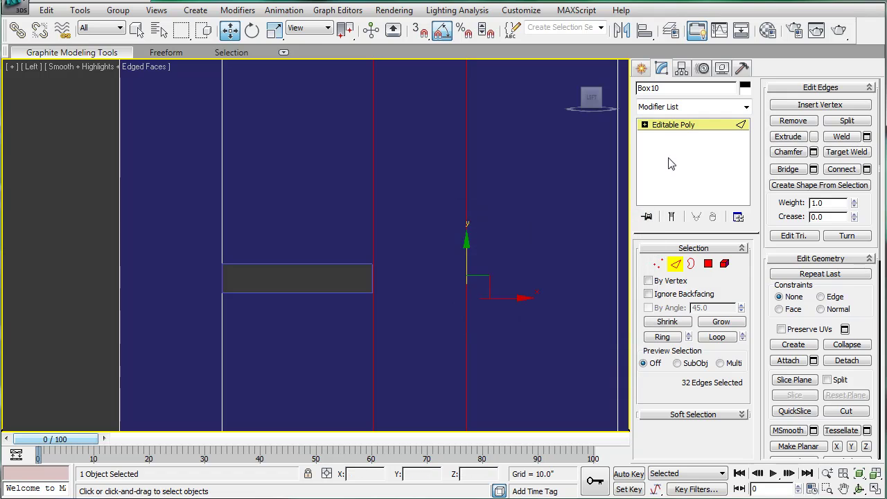
Delete the guide box.
{"action": "left_click", "coordinate": [339, 270]}
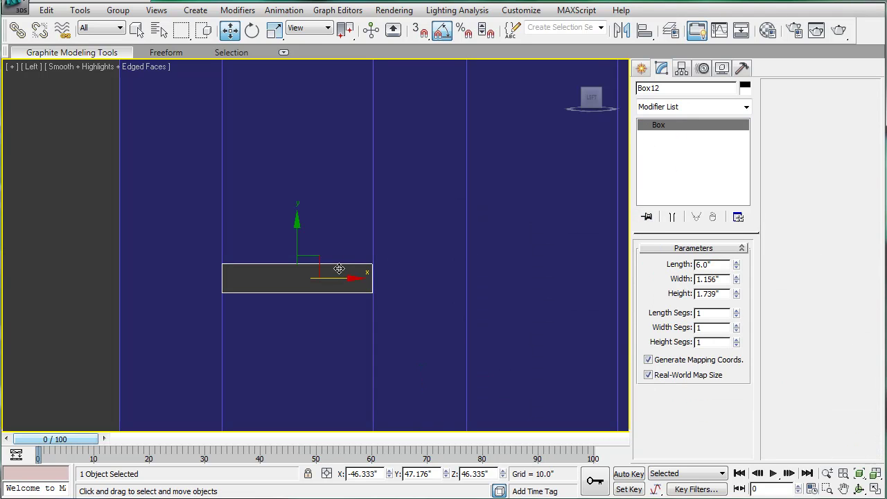
{"action": "scroll", "coordinate": [334, 291], "scroll_direction": "down", "scroll_amount": 6}
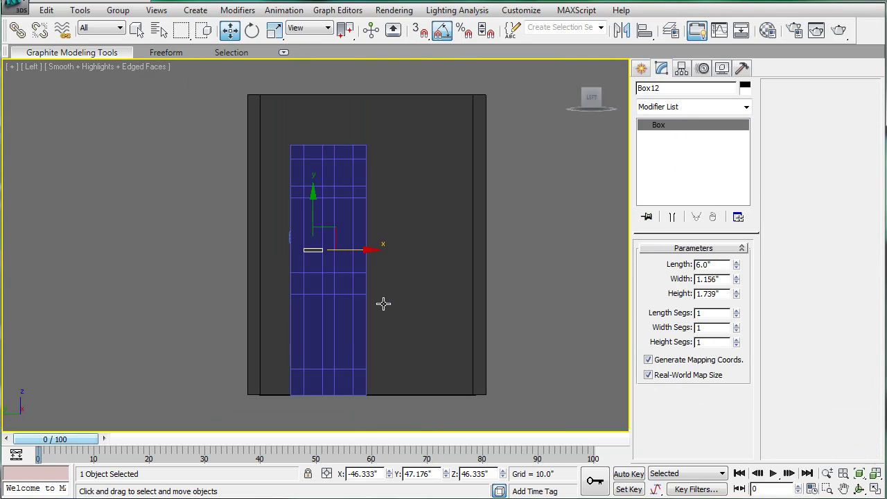
{"action": "left_click", "coordinate": [393, 279]}
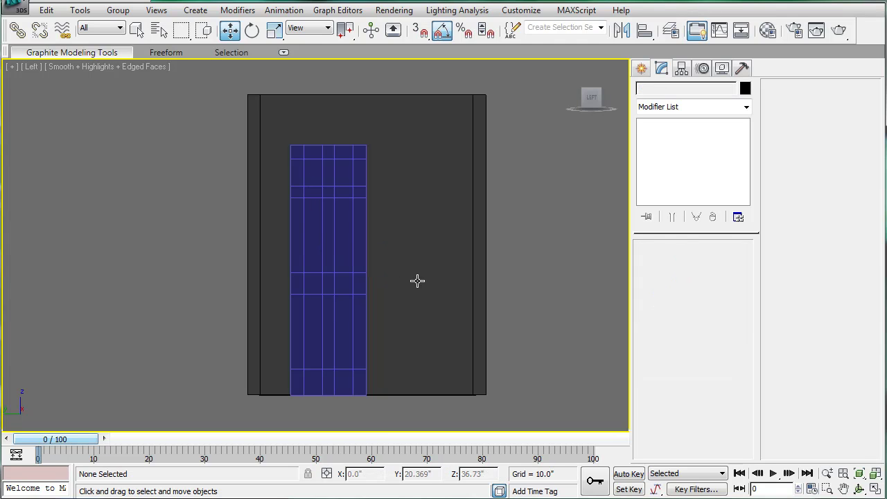
Show the model in perspective and move the door outward, clear of the room's wall.
{"action": "left_click", "coordinate": [349, 231]}
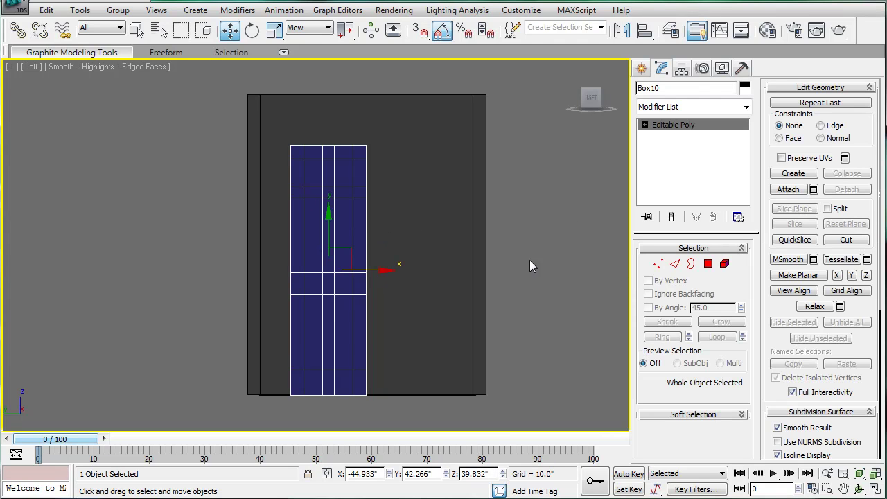
{"action": "scroll", "coordinate": [400, 234], "scroll_direction": "down", "scroll_amount": 2}
{"action": "key", "text": "p"}
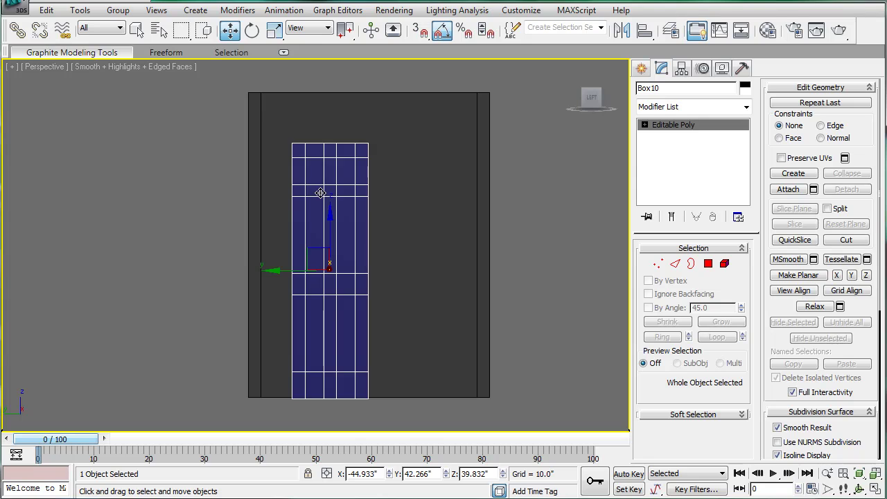
{"action": "scroll", "coordinate": [319, 192], "scroll_direction": "down", "scroll_amount": 4}
{"action": "middle_click_drag", "start_coordinate": [319, 192], "coordinate": [405, 257], "text": "alt"}
{"action": "left_click_drag", "start_coordinate": [348, 258], "coordinate": [418, 275]}
Select the six panel polygons on the door's outer face.
{"action": "key", "text": "4"}
{"action": "middle_click_drag", "start_coordinate": [514, 256], "coordinate": [430, 208], "text": "alt"}
{"action": "scroll", "coordinate": [430, 208], "scroll_direction": "up", "scroll_amount": 4}
{"action": "left_click", "coordinate": [439, 234]}
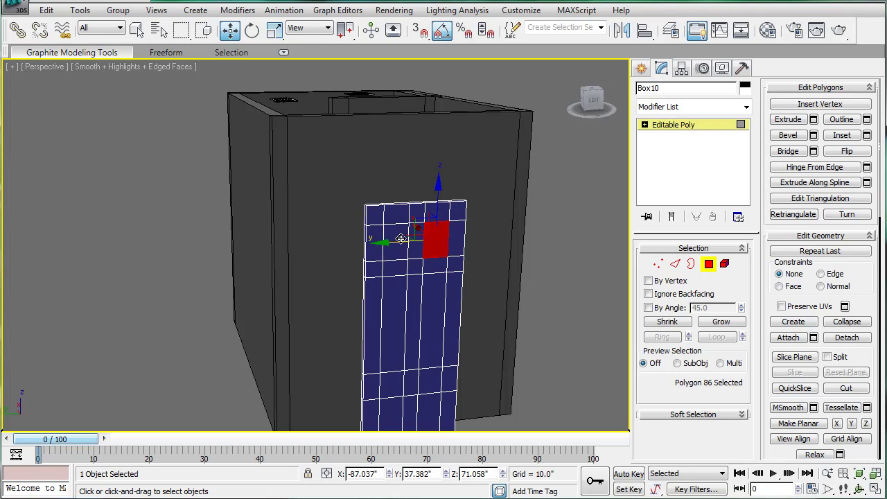
{"action": "key", "text": "q"}
{"action": "middle_click_drag", "start_coordinate": [423, 276], "coordinate": [408, 129]}
{"action": "left_click", "coordinate": [420, 194], "text": "ctrl"}
{"action": "left_click", "coordinate": [376, 189], "text": "ctrl"}
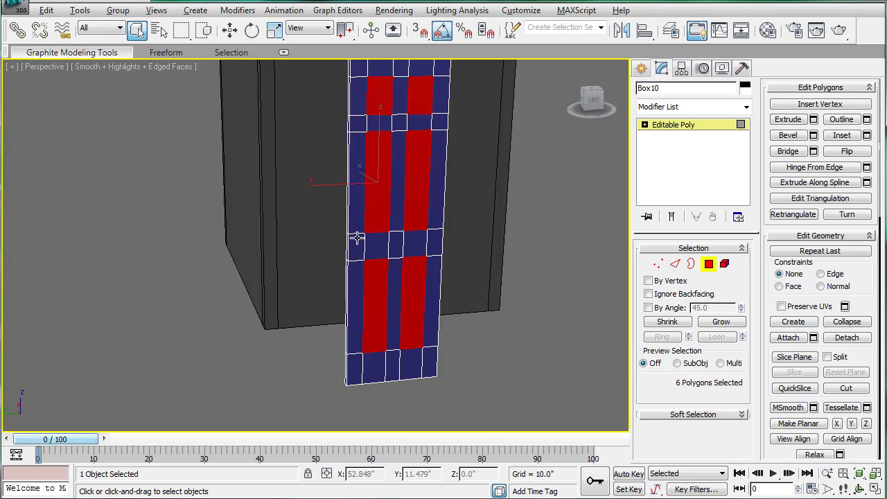
Add the six matching panel polygons on the door's rear face to the selection.
{"action": "middle_click_drag", "start_coordinate": [360, 237], "coordinate": [364, 165], "text": "alt"}
{"action": "left_click", "coordinate": [395, 160], "text": "ctrl"}
{"action": "left_click", "coordinate": [357, 158], "text": "ctrl"}
{"action": "left_click", "coordinate": [371, 248], "text": "ctrl"}
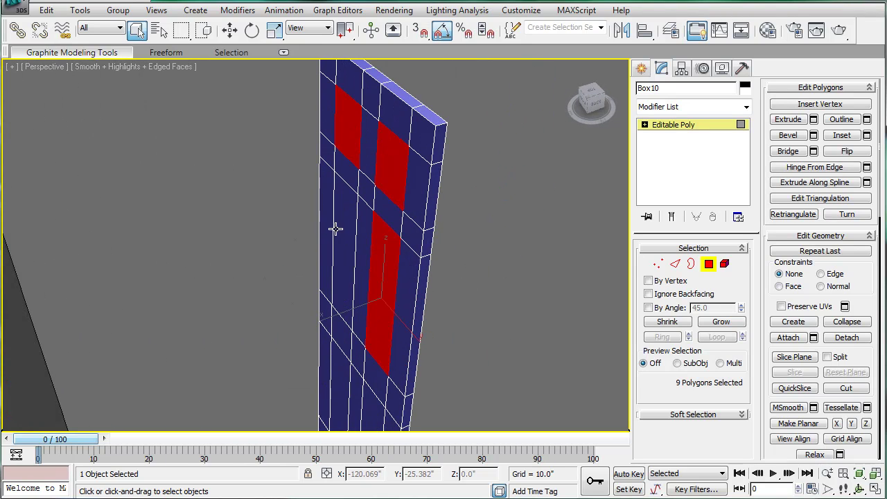
{"action": "left_click", "coordinate": [339, 229], "text": "ctrl"}
{"action": "left_click", "coordinate": [338, 367], "text": "ctrl"}
{"action": "middle_click_drag", "start_coordinate": [417, 315], "coordinate": [310, 268], "text": "alt"}
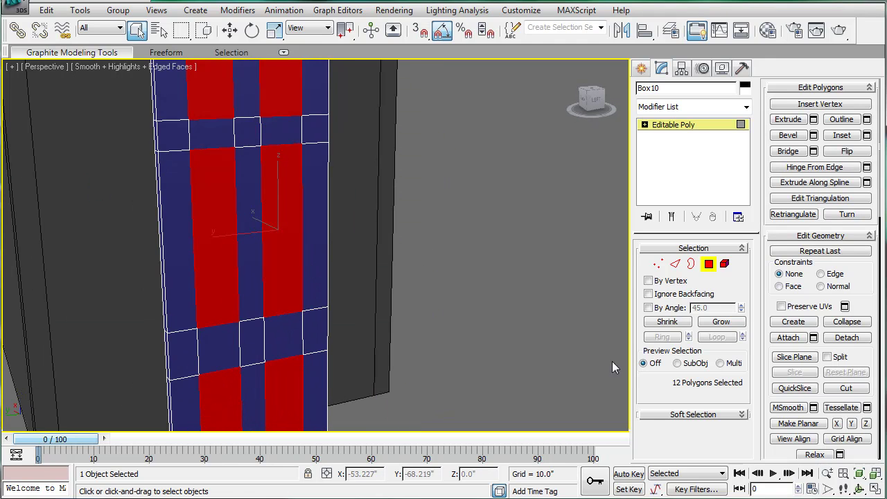
Switch to Windows Photo Viewer to examine the panel profile in door photo P1000168, and return to 3ds Max.
{"action": "key", "text": "alt+Tab"}
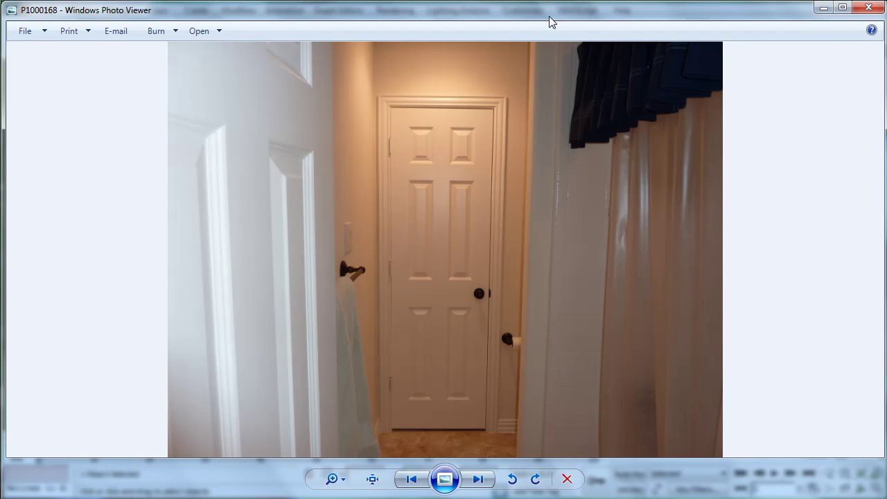
{"action": "left_click_drag", "start_coordinate": [548, 21], "coordinate": [548, 82]}
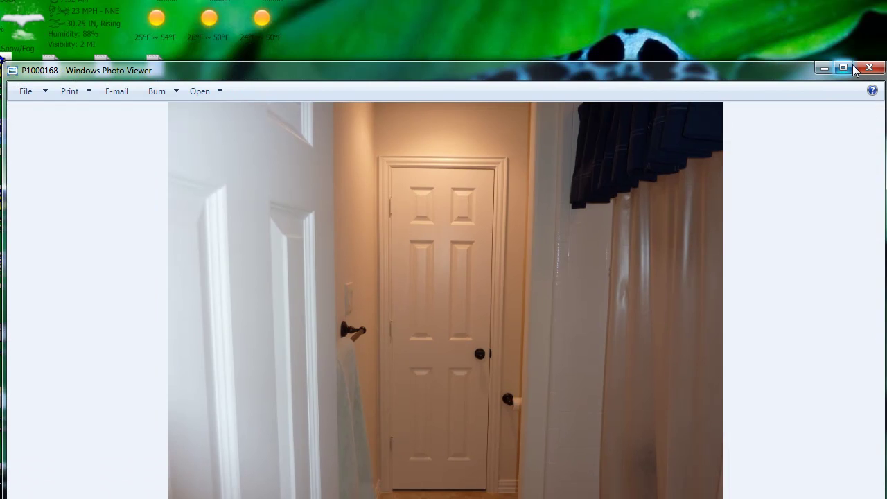
{"action": "double_click", "coordinate": [765, 72]}
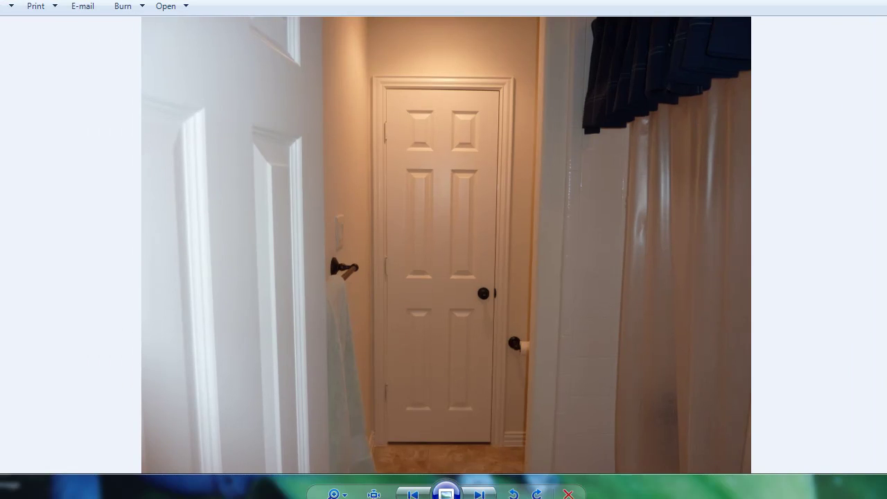
{"action": "left_click", "coordinate": [98, 495]}
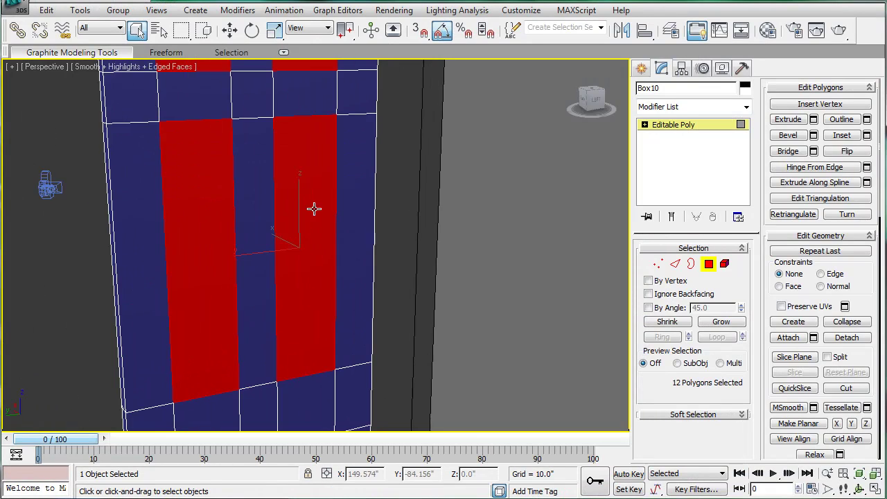
Bevel the 12 selected panel polygons freehand, sinking them slightly into both door faces with narrowed outlines.
{"action": "middle_click_drag", "start_coordinate": [285, 165], "coordinate": [331, 177], "text": "alt"}
{"action": "left_click", "coordinate": [781, 135]}
{"action": "middle_click_drag", "start_coordinate": [376, 158], "coordinate": [405, 215]}
{"action": "scroll", "coordinate": [281, 131], "scroll_direction": "up", "scroll_amount": 3}
{"action": "middle_click_drag", "start_coordinate": [279, 127], "coordinate": [292, 245]}
{"action": "middle_click_drag", "start_coordinate": [340, 269], "coordinate": [332, 212]}
{"action": "scroll", "coordinate": [326, 199], "scroll_direction": "up", "scroll_amount": 4}
{"action": "scroll", "coordinate": [322, 189], "scroll_direction": "down", "scroll_amount": 5}
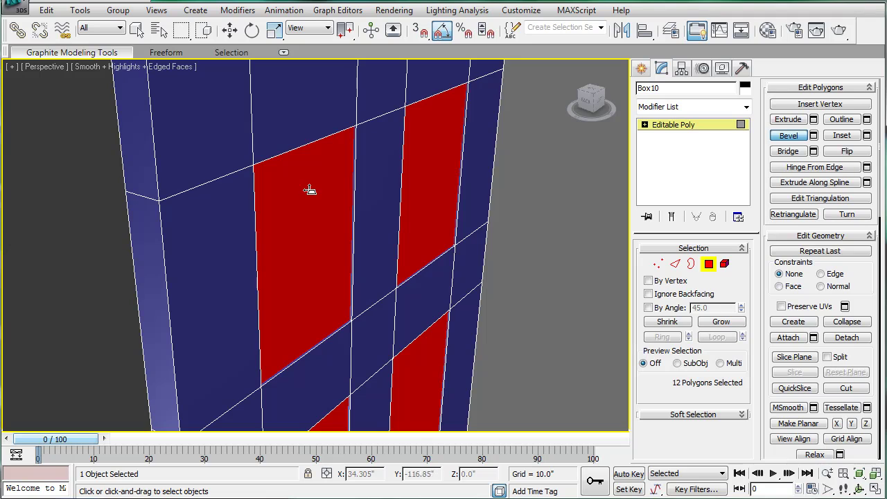
{"action": "mouse_move", "coordinate": [309, 185]}
{"action": "left_mouse_down"}
{"action": "mouse_move", "coordinate": [307, 174]}
{"action": "mouse_move", "coordinate": [315, 180]}
{"action": "left_mouse_up"}
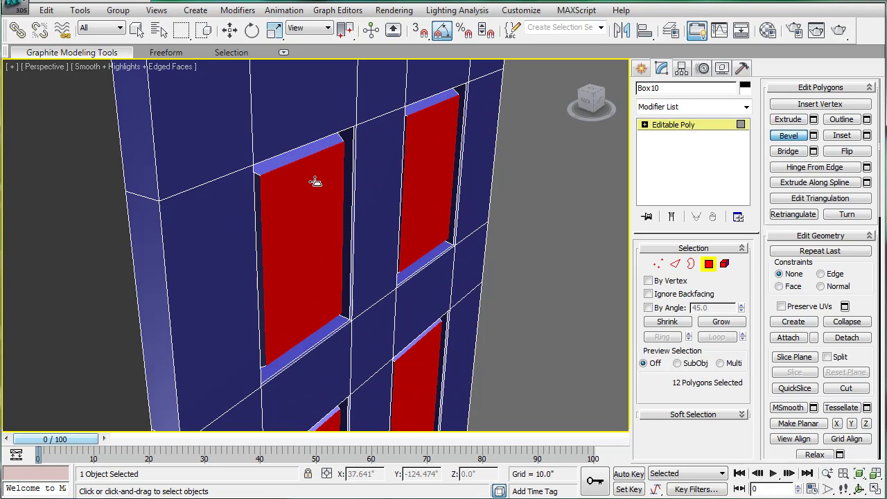
{"action": "right_click", "coordinate": [315, 181]}
Bevel the panel polygons again with a height of 0.055" and an outline amount of -0.07".
{"action": "middle_click_drag", "start_coordinate": [382, 186], "coordinate": [300, 318], "text": "alt"}
{"action": "left_click", "coordinate": [813, 135]}
{"action": "scroll", "coordinate": [344, 170], "scroll_direction": "up", "scroll_amount": 6}
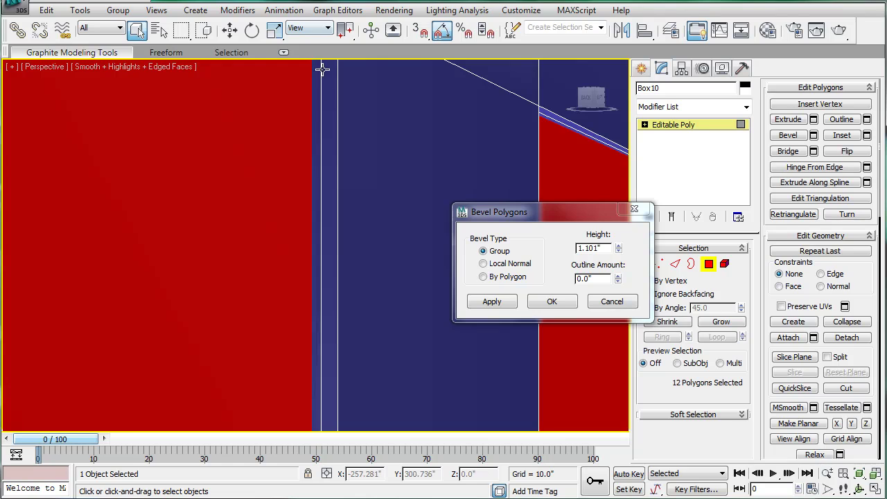
{"action": "middle_click_drag", "start_coordinate": [326, 91], "coordinate": [298, 312]}
{"action": "scroll", "coordinate": [350, 170], "scroll_direction": "down", "scroll_amount": 3}
{"action": "left_click_drag", "start_coordinate": [619, 251], "coordinate": [630, 290]}
{"action": "left_click_drag", "start_coordinate": [621, 255], "coordinate": [616, 328]}
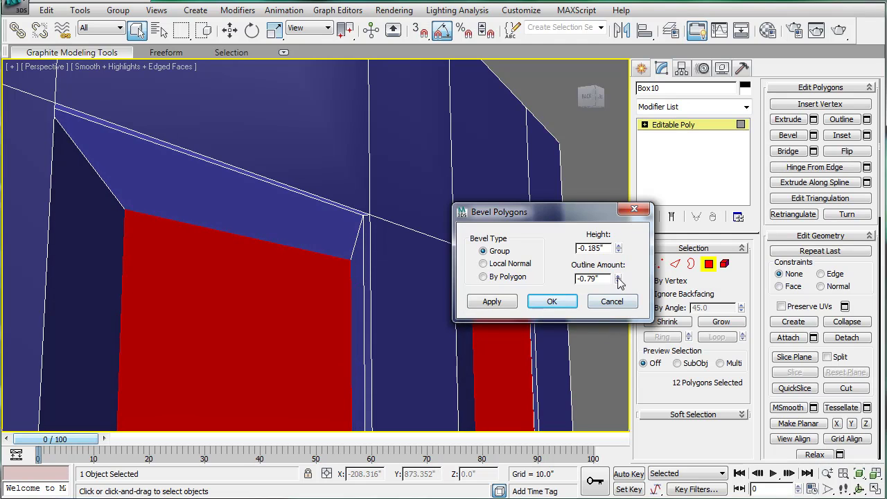
{"action": "left_click_drag", "start_coordinate": [617, 280], "coordinate": [622, 234]}
{"action": "middle_click_drag", "start_coordinate": [406, 192], "coordinate": [483, 194], "text": "alt"}
{"action": "left_click_drag", "start_coordinate": [619, 248], "coordinate": [615, 233]}
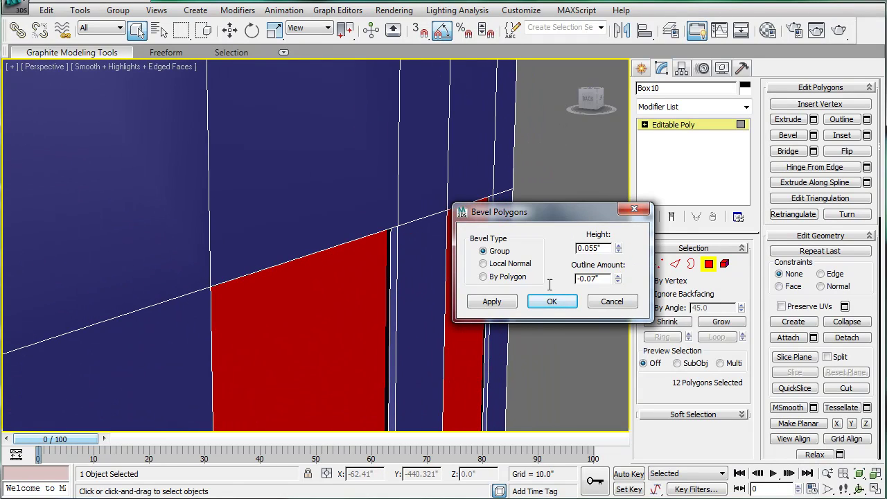
{"action": "left_click", "coordinate": [501, 306]}
Add further stepped bevels to the panel polygons, ending with a height of 0.045" and an outline amount of -0.09".
{"action": "middle_click_drag", "start_coordinate": [382, 210], "coordinate": [421, 216], "text": "alt"}
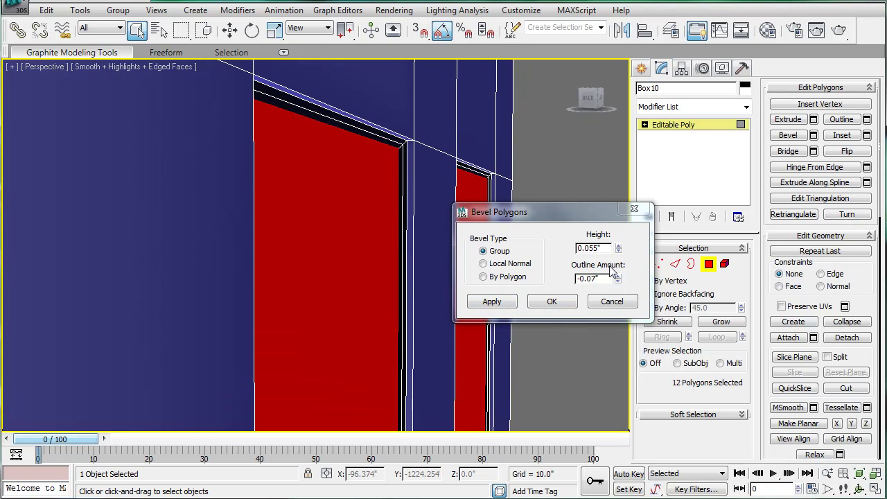
{"action": "mouse_move", "coordinate": [618, 248]}
{"action": "left_mouse_down"}
{"action": "mouse_move", "coordinate": [617, 279]}
{"action": "mouse_move", "coordinate": [619, 229]}
{"action": "mouse_move", "coordinate": [617, 248]}
{"action": "left_mouse_up"}
{"action": "left_click", "coordinate": [515, 302]}
{"action": "left_click_drag", "start_coordinate": [619, 248], "coordinate": [616, 278]}
{"action": "left_click", "coordinate": [506, 303]}
{"action": "mouse_move", "coordinate": [254, 123]}
{"action": "middle_mouse_down", "text": "alt"}
{"action": "mouse_move", "coordinate": [226, 125]}
{"action": "mouse_move", "coordinate": [243, 125]}
{"action": "middle_mouse_up", "text": "alt"}
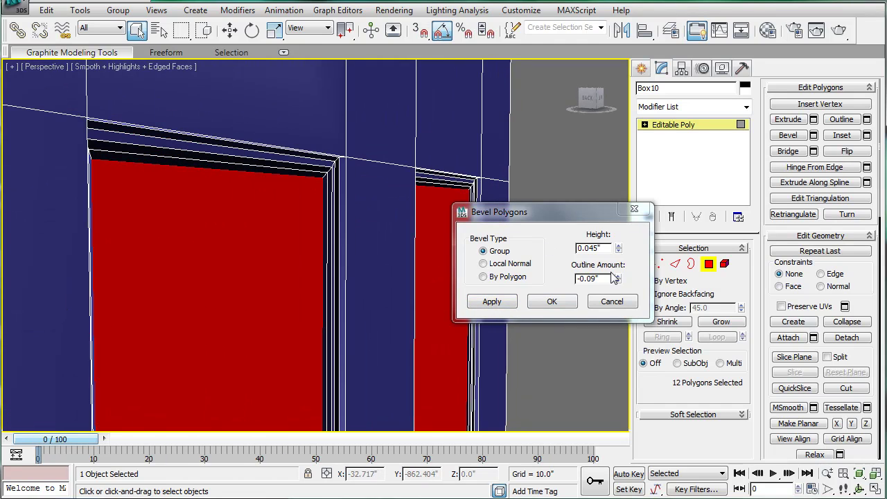
{"action": "left_click", "coordinate": [611, 302]}
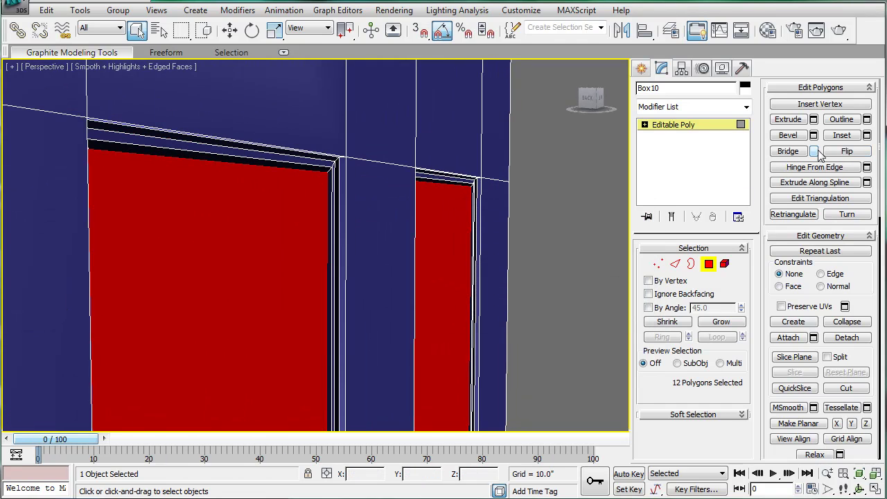
Inset the 12 panel polygons as a group by 0.07".
{"action": "left_click", "coordinate": [867, 136]}
{"action": "left_click_drag", "start_coordinate": [617, 255], "coordinate": [605, 319]}
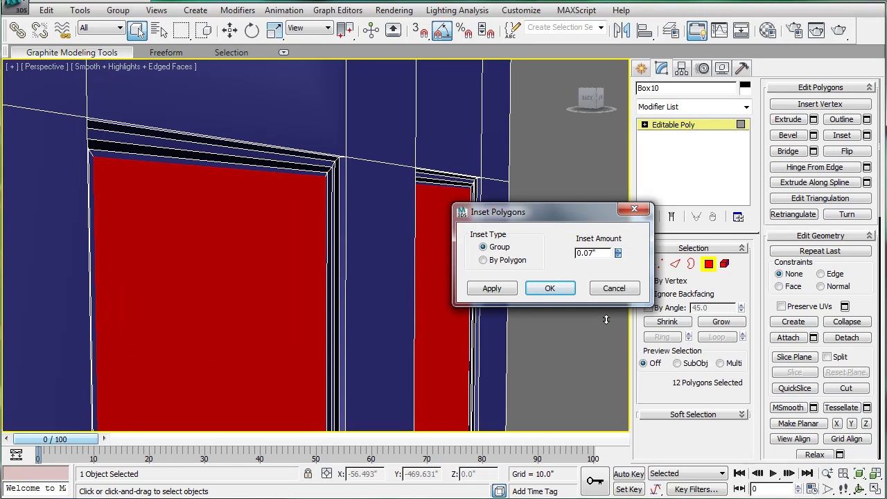
{"action": "left_click", "coordinate": [541, 289]}
Bevel the panel polygons with a height of -0.235" and an outline amount of -0.09", checking the depth in the Front view.
{"action": "left_click", "coordinate": [814, 135]}
{"action": "middle_click_drag", "start_coordinate": [229, 178], "coordinate": [168, 233]}
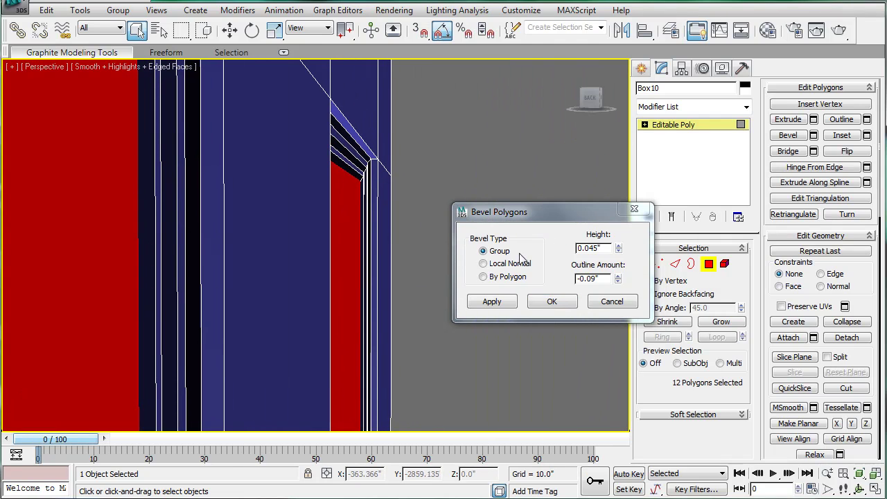
{"action": "left_click_drag", "start_coordinate": [619, 249], "coordinate": [619, 274]}
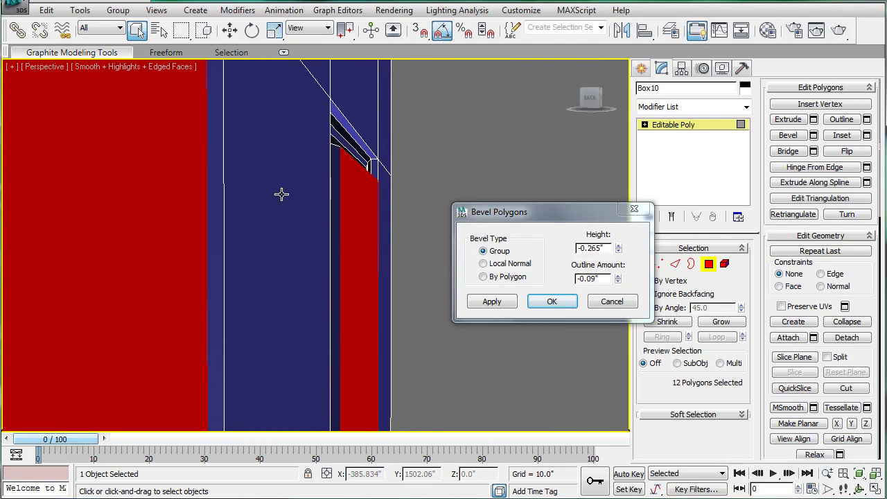
{"action": "key", "text": "f"}
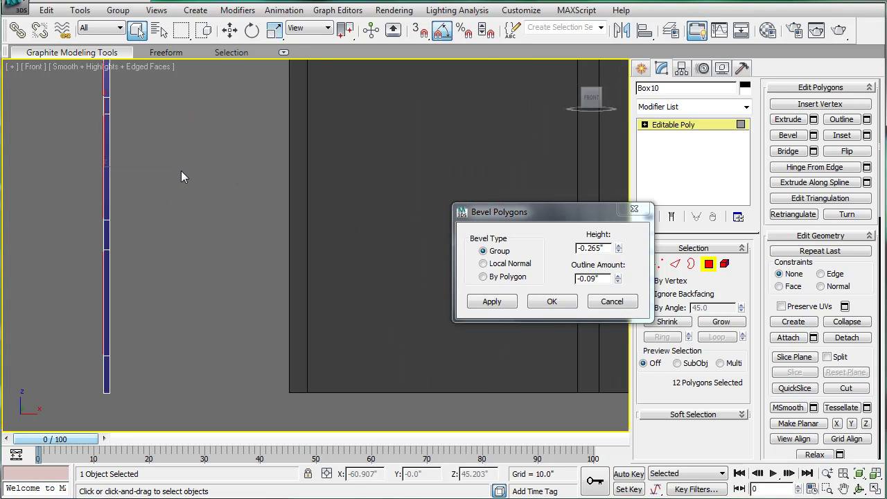
{"action": "middle_click_drag", "start_coordinate": [135, 125], "coordinate": [258, 226]}
{"action": "scroll", "coordinate": [229, 197], "scroll_direction": "up", "scroll_amount": 5}
{"action": "middle_click_drag", "start_coordinate": [177, 148], "coordinate": [319, 196]}
{"action": "scroll", "coordinate": [263, 146], "scroll_direction": "up", "scroll_amount": 3}
{"action": "middle_click_drag", "start_coordinate": [254, 124], "coordinate": [365, 289]}
{"action": "mouse_move", "coordinate": [619, 250]}
{"action": "left_mouse_down"}
{"action": "mouse_move", "coordinate": [619, 267]}
{"action": "mouse_move", "coordinate": [617, 248]}
{"action": "left_mouse_up"}
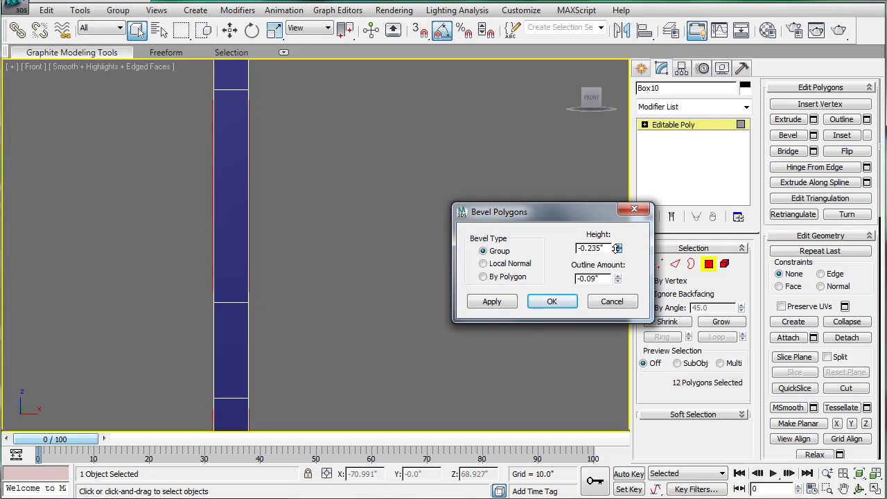
{"action": "left_click", "coordinate": [548, 301]}
Return to the perspective view and scale the 12 panel polygons down uniformly to form sloped borders around them.
{"action": "left_click", "coordinate": [449, 184]}
{"action": "key", "text": "p"}
{"action": "middle_click_drag", "start_coordinate": [298, 141], "coordinate": [312, 244], "text": "alt"}
{"action": "key", "text": "z"}
{"action": "key", "text": "ctrl+z"}
{"action": "scroll", "coordinate": [345, 160], "scroll_direction": "up", "scroll_amount": 3}
{"action": "scroll", "coordinate": [339, 168], "scroll_direction": "up", "scroll_amount": 2}
{"action": "key", "text": "r"}
{"action": "scroll", "coordinate": [311, 293], "scroll_direction": "down", "scroll_amount": 2}
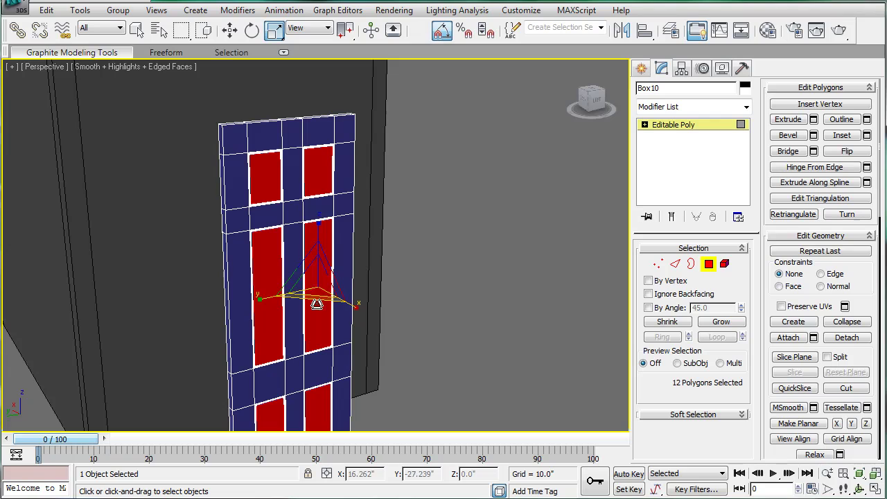
{"action": "mouse_move", "coordinate": [316, 296]}
{"action": "left_mouse_down"}
{"action": "mouse_move", "coordinate": [309, 360]}
{"action": "mouse_move", "coordinate": [318, 267]}
{"action": "mouse_move", "coordinate": [313, 303]}
{"action": "left_mouse_up"}
Convert the panel polygon selection to edges and chamfer them by 0.09" with one segment.
{"action": "middle_click_drag", "start_coordinate": [281, 214], "coordinate": [347, 158], "text": "alt"}
{"action": "scroll", "coordinate": [319, 157], "scroll_direction": "up", "scroll_amount": 3}
{"action": "left_click", "coordinate": [675, 264], "text": "ctrl"}
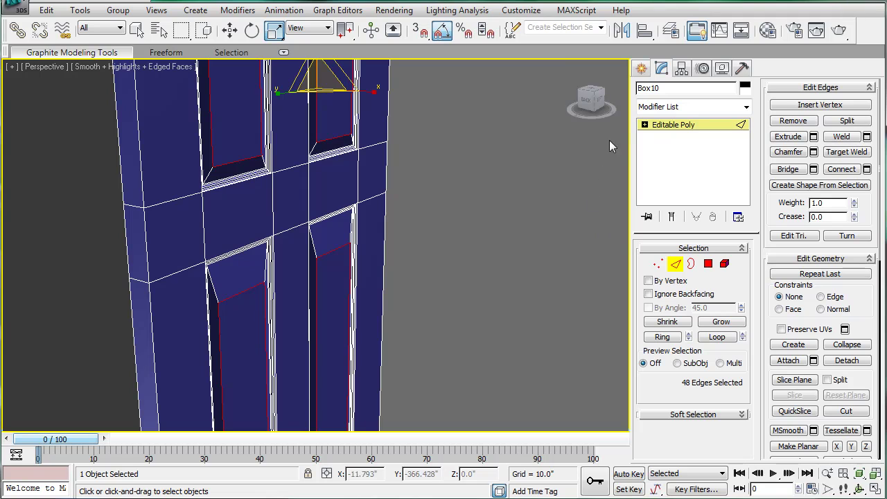
{"action": "left_click", "coordinate": [814, 151]}
{"action": "scroll", "coordinate": [323, 214], "scroll_direction": "up", "scroll_amount": 3}
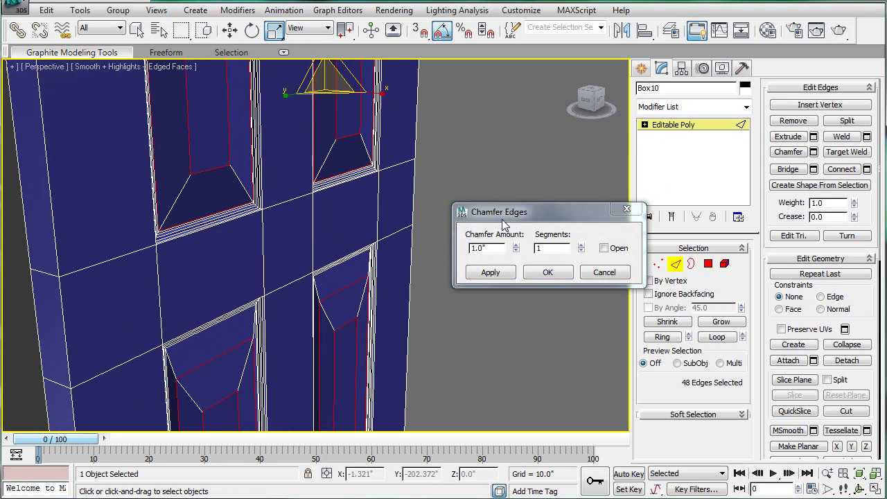
{"action": "left_click_drag", "start_coordinate": [515, 251], "coordinate": [511, 311]}
{"action": "left_click", "coordinate": [547, 273]}
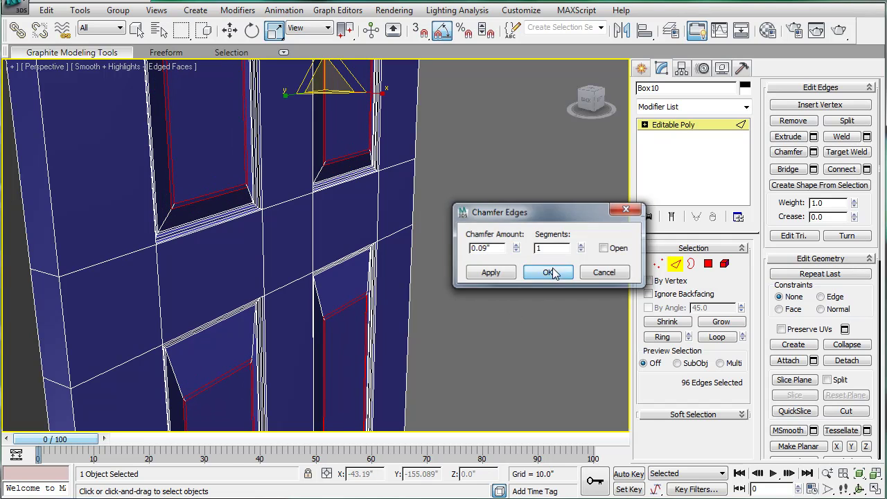
Examine the door shaded without edged faces, compare it with the reference photo in Windows Photo Viewer, and return to 3ds Max.
{"action": "left_click", "coordinate": [676, 126]}
{"action": "left_click", "coordinate": [473, 248]}
{"action": "scroll", "coordinate": [450, 256], "scroll_direction": "down", "scroll_amount": 3}
{"action": "key", "text": "F4"}
{"action": "scroll", "coordinate": [396, 222], "scroll_direction": "down", "scroll_amount": 5}
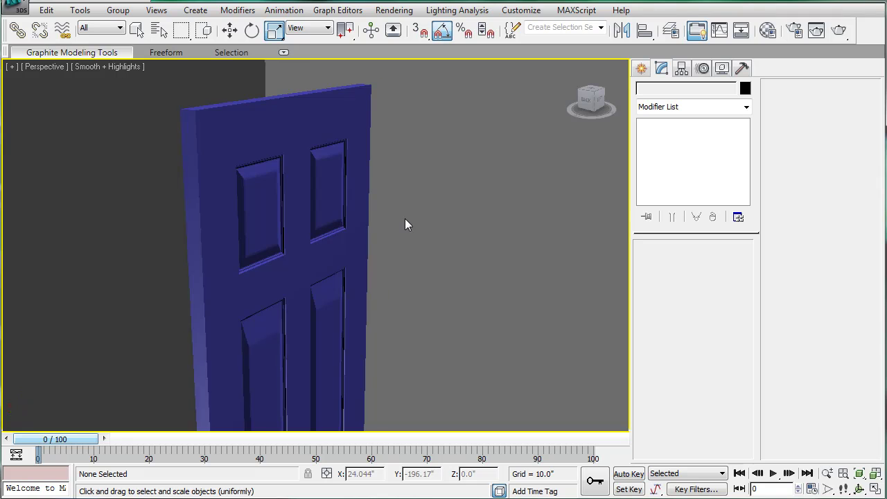
{"action": "middle_click_drag", "start_coordinate": [404, 251], "coordinate": [362, 215], "text": "alt"}
{"action": "left_click", "coordinate": [93, 496]}
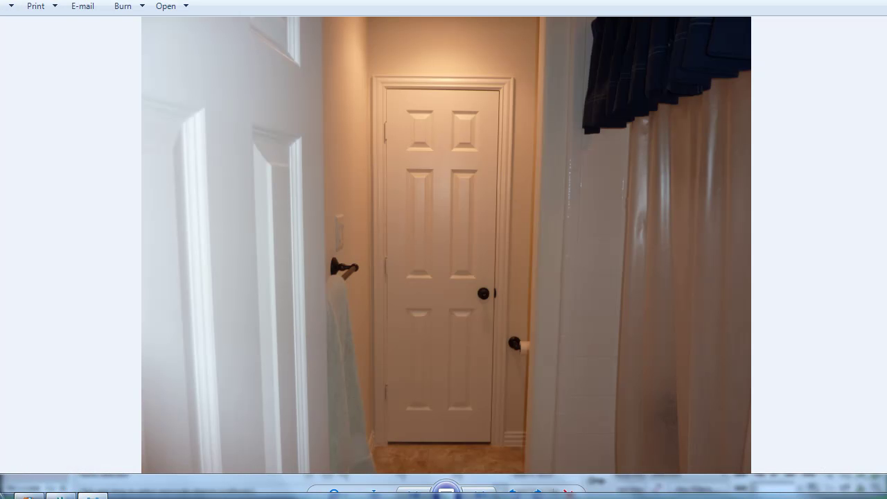
{"action": "left_click", "coordinate": [60, 495]}
Select the door and show it with edged faces in the Left view.
{"action": "left_click", "coordinate": [349, 309]}
{"action": "key", "text": "F4"}
{"action": "middle_click_drag", "start_coordinate": [398, 254], "coordinate": [384, 185]}
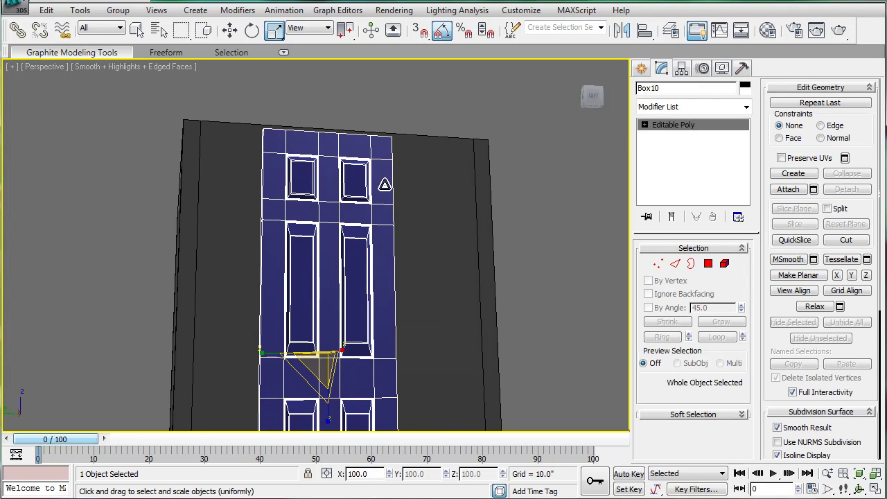
{"action": "key", "text": "l"}
{"action": "scroll", "coordinate": [300, 165], "scroll_direction": "up", "scroll_amount": 3}
{"action": "middle_click_drag", "start_coordinate": [299, 165], "coordinate": [439, 227]}
{"action": "scroll", "coordinate": [336, 189], "scroll_direction": "up", "scroll_amount": 3}
{"action": "middle_click_drag", "start_coordinate": [499, 159], "coordinate": [600, 236]}
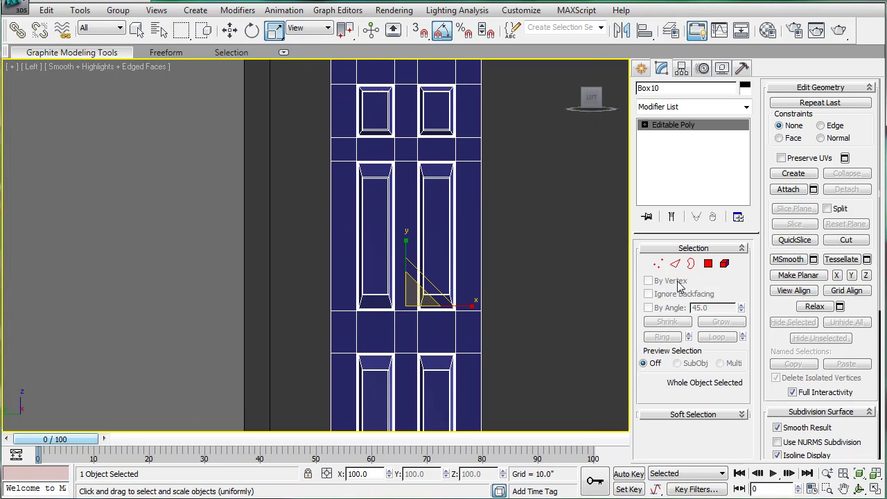
Select the inner vertices of the two tall middle panels and scale them vertically outward to shorten the end slopes.
{"action": "left_click", "coordinate": [658, 264]}
{"action": "scroll", "coordinate": [378, 176], "scroll_direction": "up", "scroll_amount": 3}
{"action": "middle_click_drag", "start_coordinate": [371, 178], "coordinate": [339, 142]}
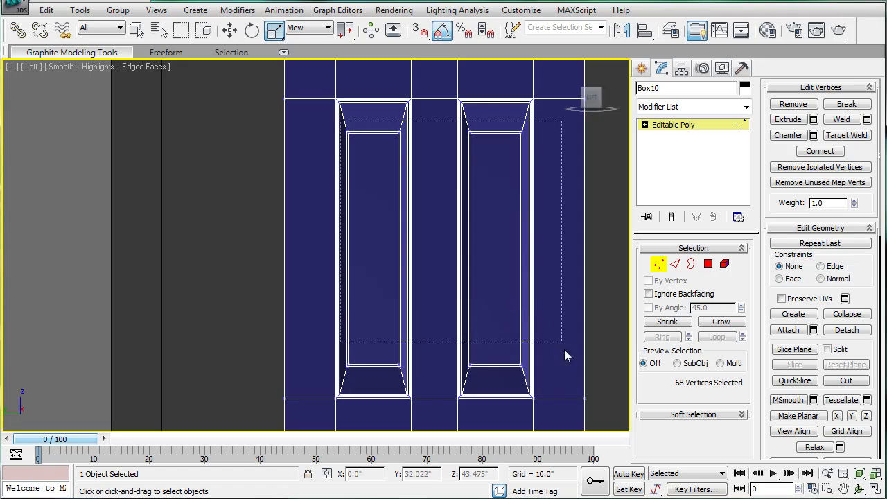
{"action": "left_click_drag", "start_coordinate": [558, 381], "coordinate": [558, 381]}
{"action": "middle_click_drag", "start_coordinate": [455, 169], "coordinate": [441, 196]}
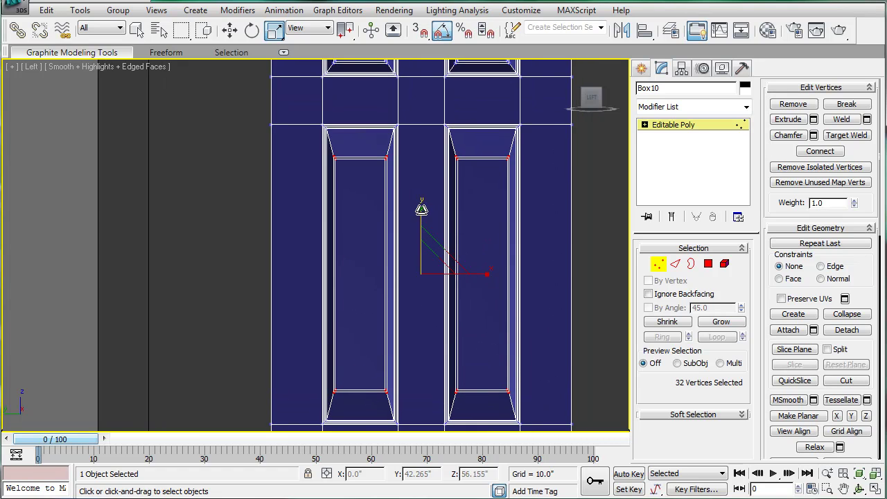
{"action": "left_click_drag", "start_coordinate": [423, 206], "coordinate": [422, 202]}
Select the inner vertices of the two lowest panels and scale them vertically to 119 percent.
{"action": "scroll", "coordinate": [465, 304], "scroll_direction": "down", "scroll_amount": 4}
{"action": "middle_click_drag", "start_coordinate": [465, 304], "coordinate": [460, 103]}
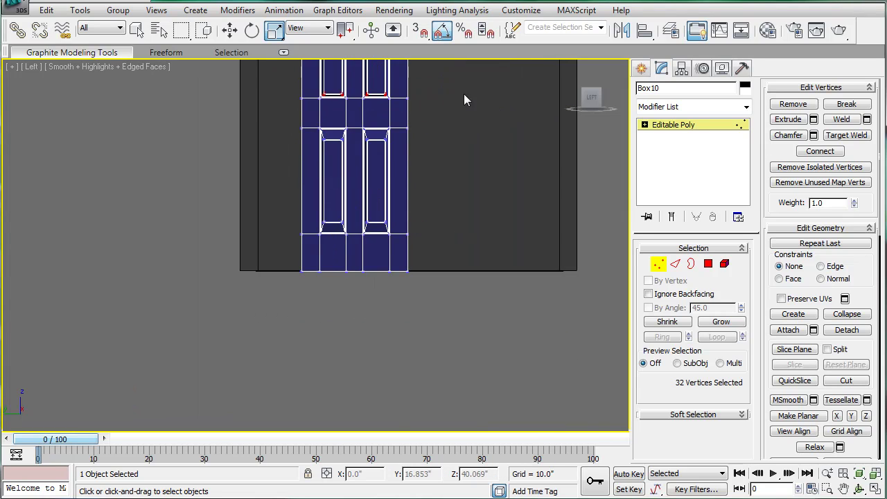
{"action": "scroll", "coordinate": [452, 102], "scroll_direction": "up", "scroll_amount": 3}
{"action": "middle_click_drag", "start_coordinate": [406, 138], "coordinate": [343, 270]}
{"action": "left_click_drag", "start_coordinate": [241, 145], "coordinate": [399, 310]}
{"action": "left_click_drag", "start_coordinate": [424, 337], "coordinate": [425, 337]}
{"action": "left_click_drag", "start_coordinate": [329, 174], "coordinate": [328, 166]}
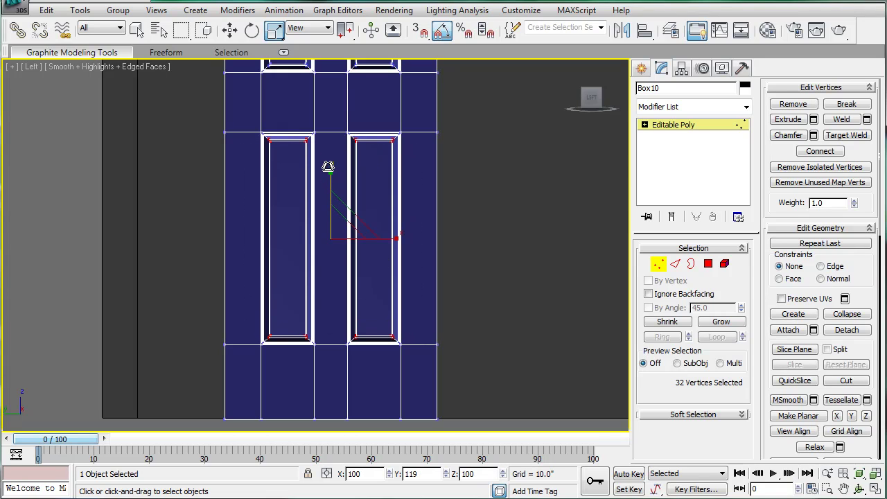
Leave vertex editing and examine the whole door in perspective without edged faces.
{"action": "left_click", "coordinate": [544, 201]}
{"action": "key", "text": "p"}
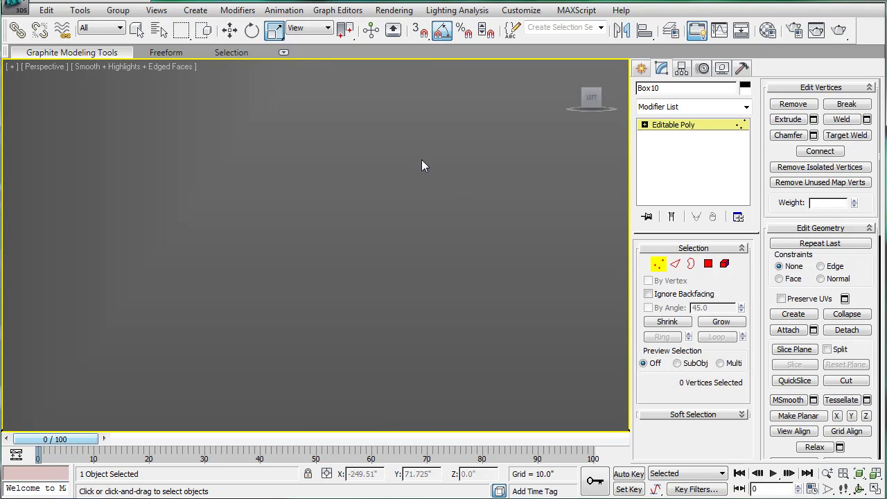
{"action": "key", "text": "z"}
{"action": "middle_click_drag", "start_coordinate": [342, 162], "coordinate": [423, 198], "text": "alt"}
{"action": "scroll", "coordinate": [423, 198], "scroll_direction": "down", "scroll_amount": 1}
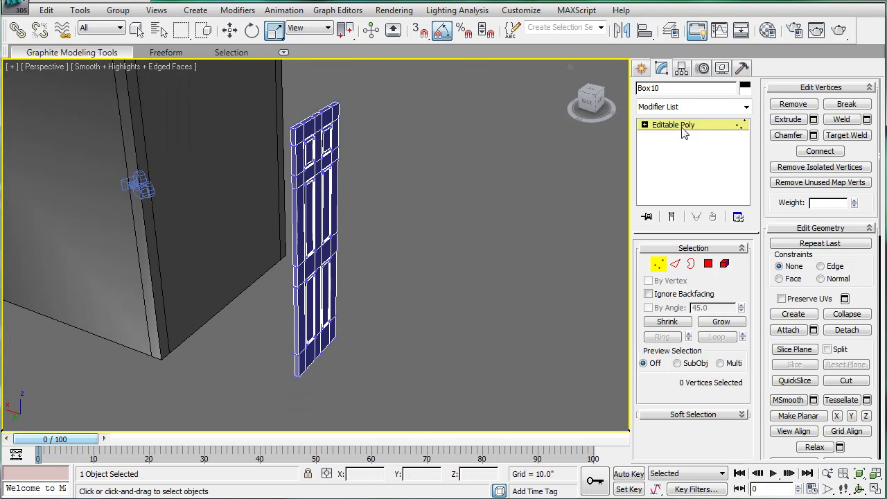
{"action": "left_click", "coordinate": [683, 126]}
{"action": "left_click", "coordinate": [431, 195]}
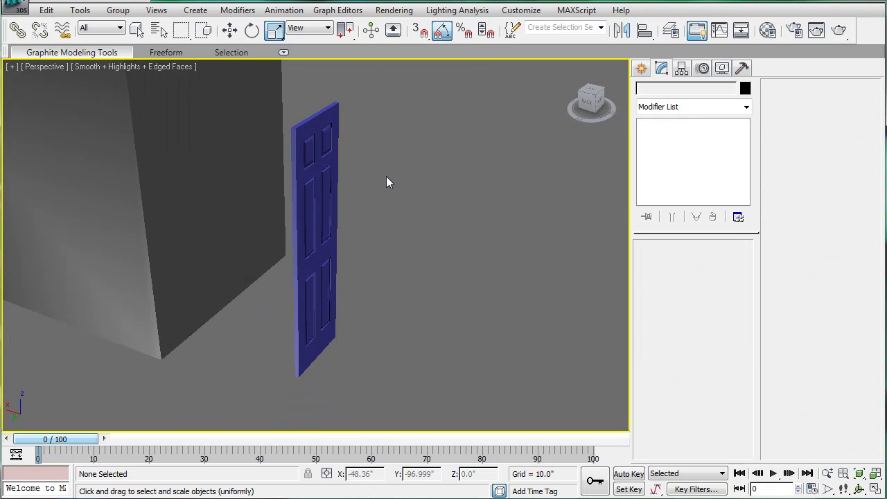
{"action": "key", "text": "F4"}
{"action": "scroll", "coordinate": [385, 175], "scroll_direction": "up", "scroll_amount": 3}
{"action": "middle_click_drag", "start_coordinate": [402, 174], "coordinate": [365, 166], "text": "alt"}
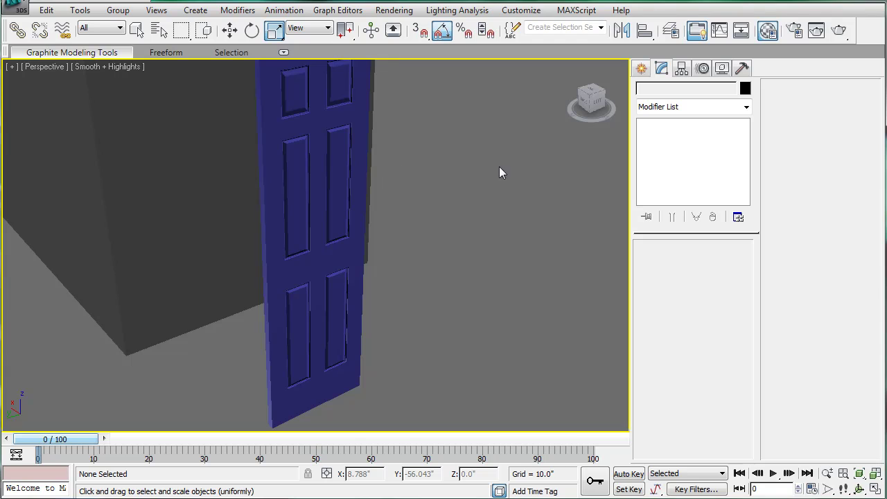
Assign the 01 - Default Arch & Design material to the door.
{"action": "key", "text": "m"}
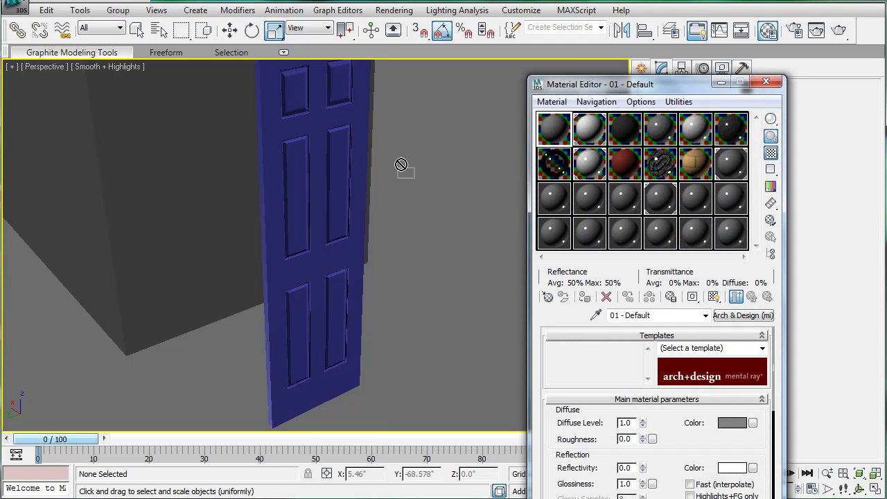
{"action": "left_click_drag", "start_coordinate": [378, 163], "coordinate": [320, 170]}
{"action": "left_click", "coordinate": [766, 81]}
Set the door's object color to black, turn edged faces back on, and deselect the door.
{"action": "left_click", "coordinate": [293, 214]}
{"action": "left_click", "coordinate": [745, 87]}
{"action": "left_click", "coordinate": [514, 325]}
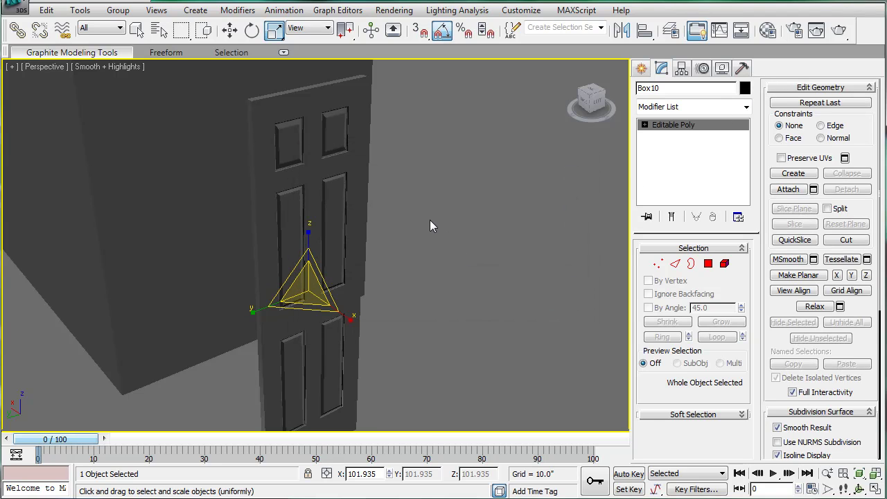
{"action": "key", "text": "F4"}
{"action": "left_click", "coordinate": [417, 247]}
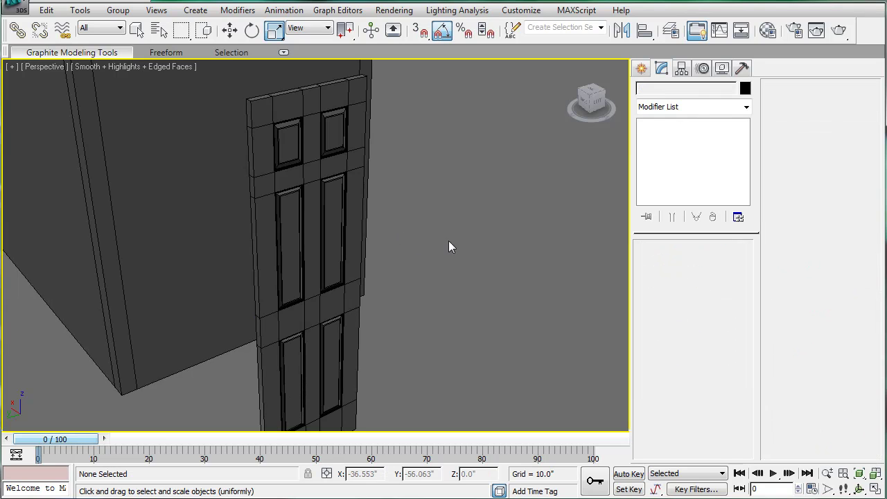